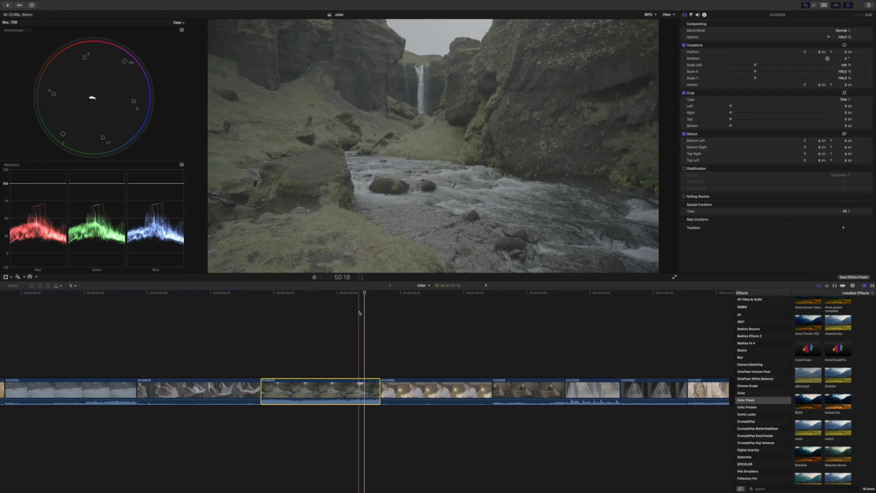
# Step: Move the playhead onto the waterfall canyon clip at 50:17 in the color project
pyautogui.click(360, 312)
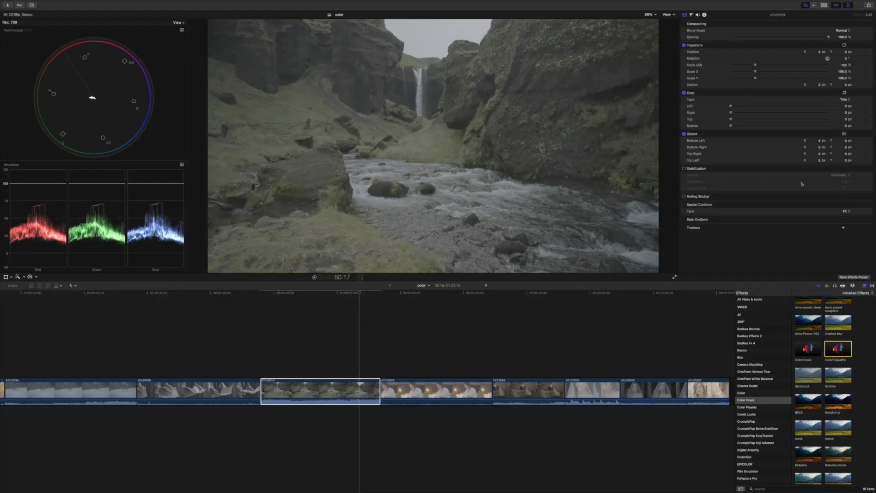
# Step: Grade the waterfall with Color Finale Pro: contrast 35, saturation 1.69, exposure -0.35, temperature 7040
pyautogui.click(730, 105)
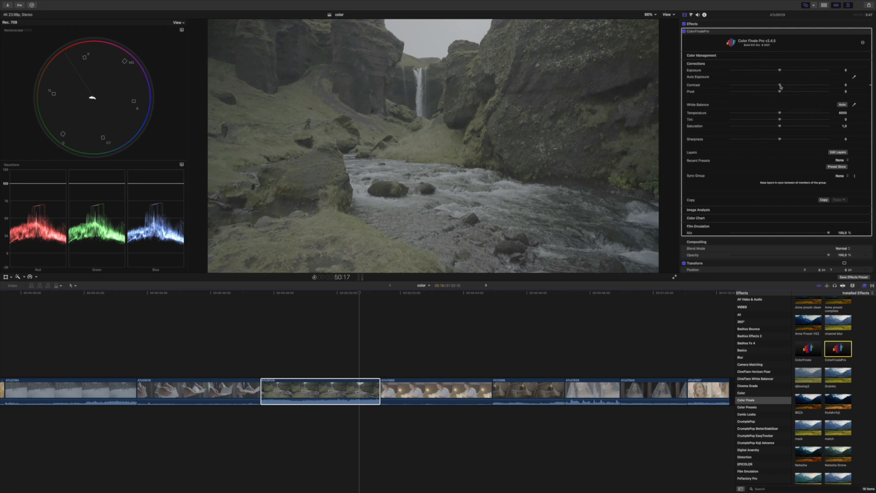
pyautogui.moveTo(780, 86); pyautogui.dragTo(792, 86)
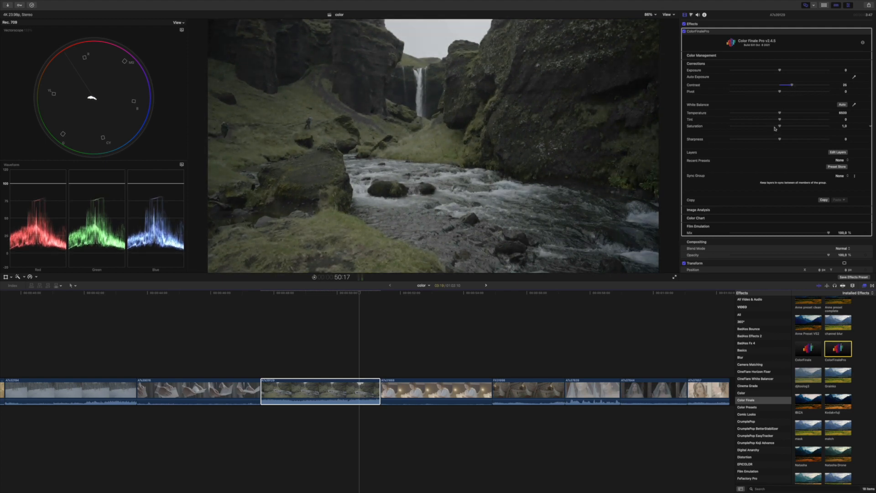
pyautogui.moveTo(778, 126); pyautogui.dragTo(810, 128)
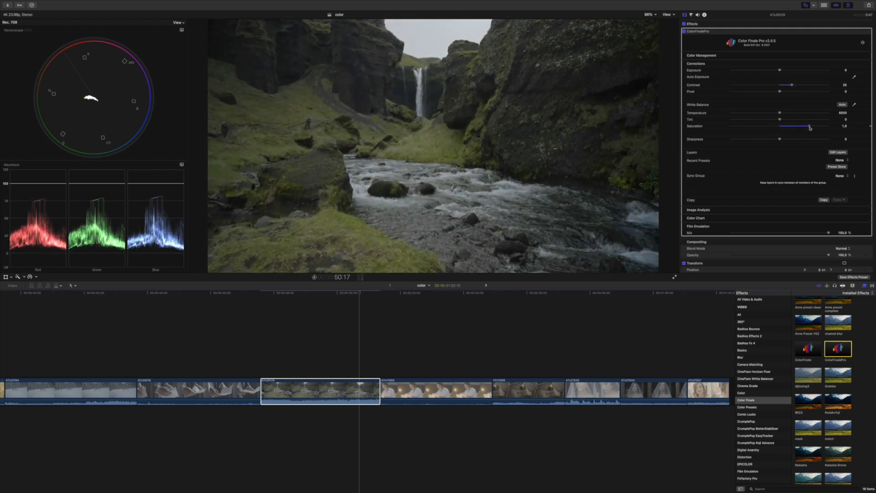
pyautogui.moveTo(779, 71); pyautogui.dragTo(776, 70)
pyautogui.moveTo(779, 113); pyautogui.dragTo(813, 127)
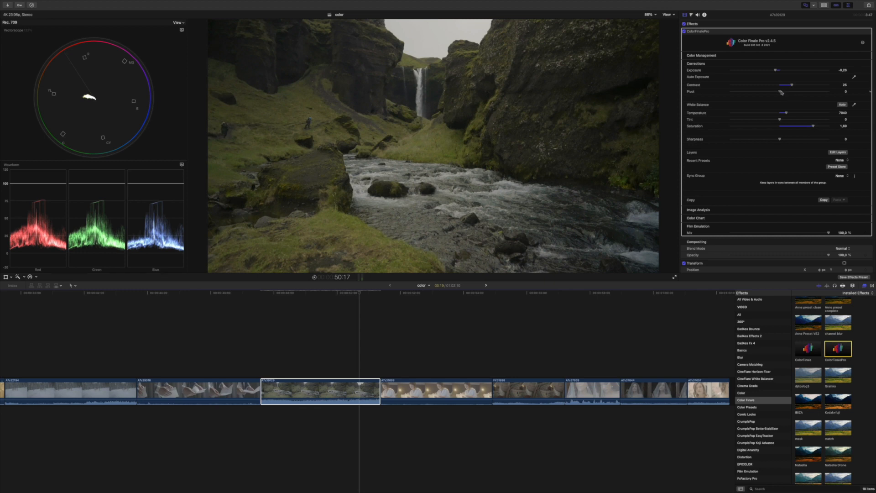
pyautogui.moveTo(779, 91); pyautogui.dragTo(790, 92)
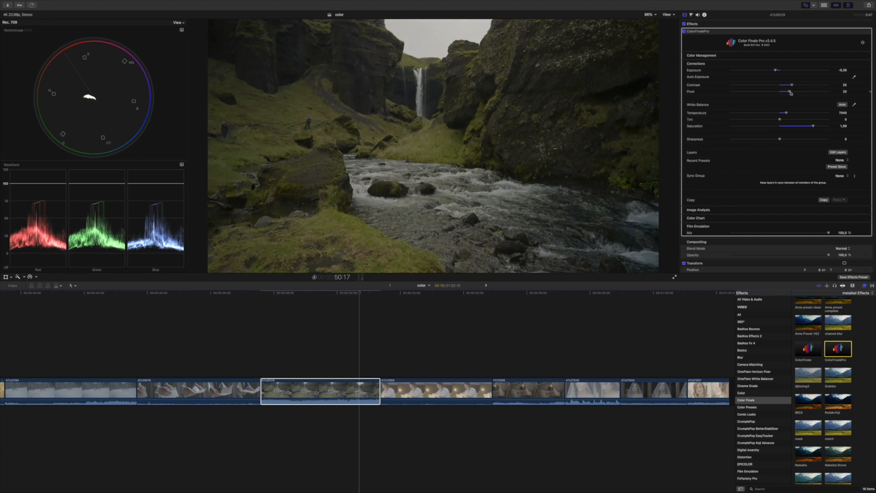
# Step: Delete the Color Finale Pro effect from the clip, then restore it with undo
pyautogui.click(776, 31)
pyautogui.click(776, 31)
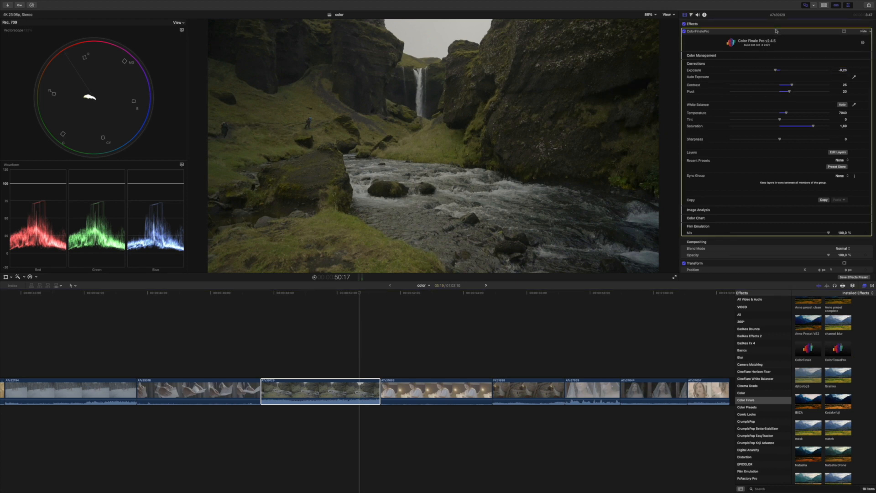
pyautogui.press('Delete')
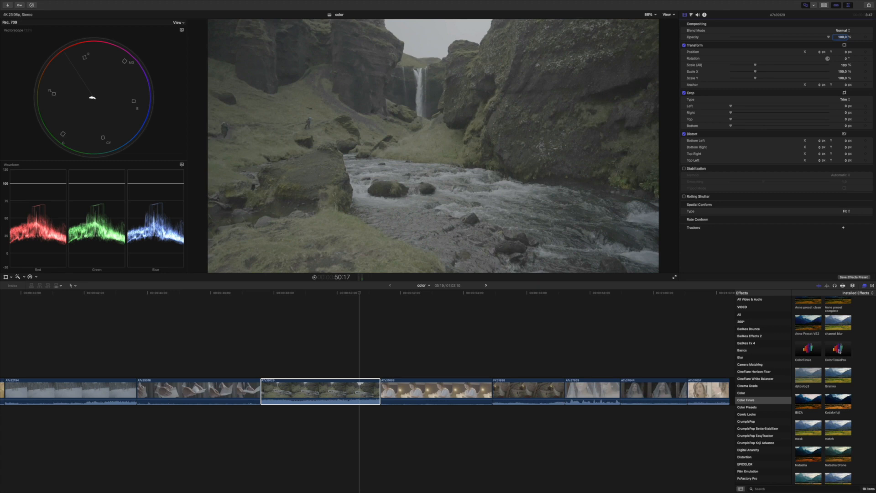
pyautogui.press('super+z')
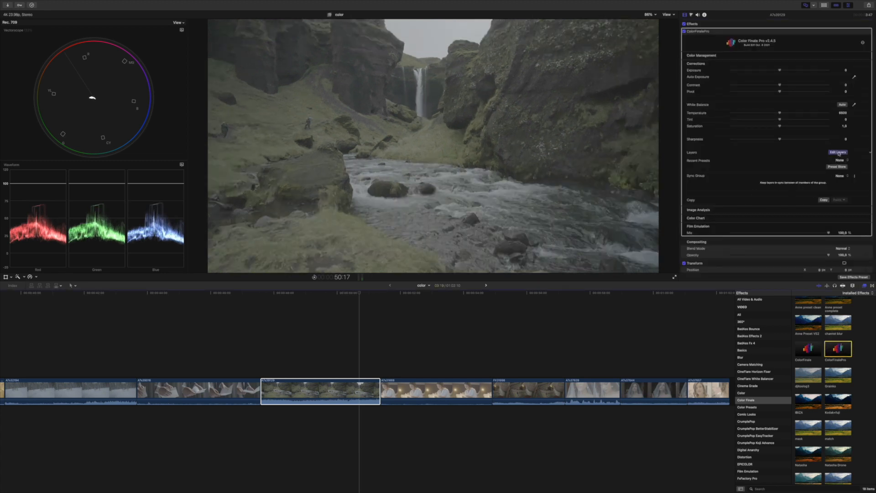
# Step: Add a Curves layer with black and white points pulled inward, then a second Curves layer
pyautogui.click(838, 153)
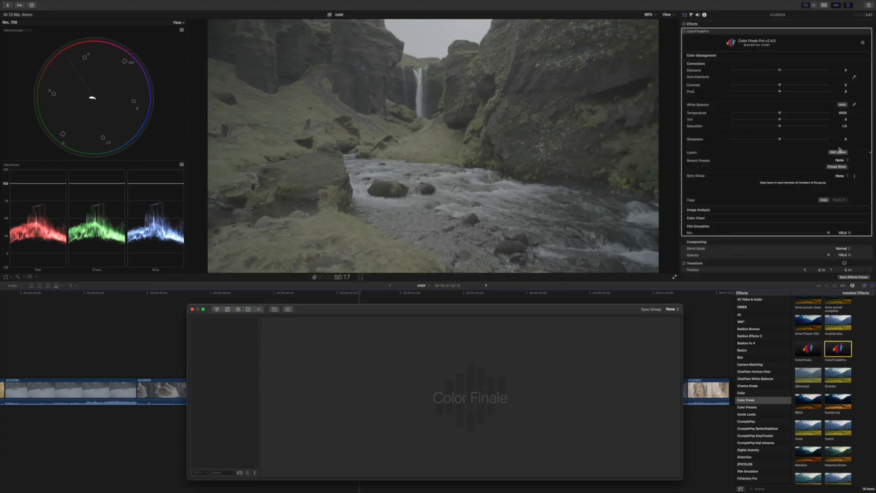
pyautogui.click(228, 311)
pyautogui.moveTo(268, 440); pyautogui.dragTo(276, 440)
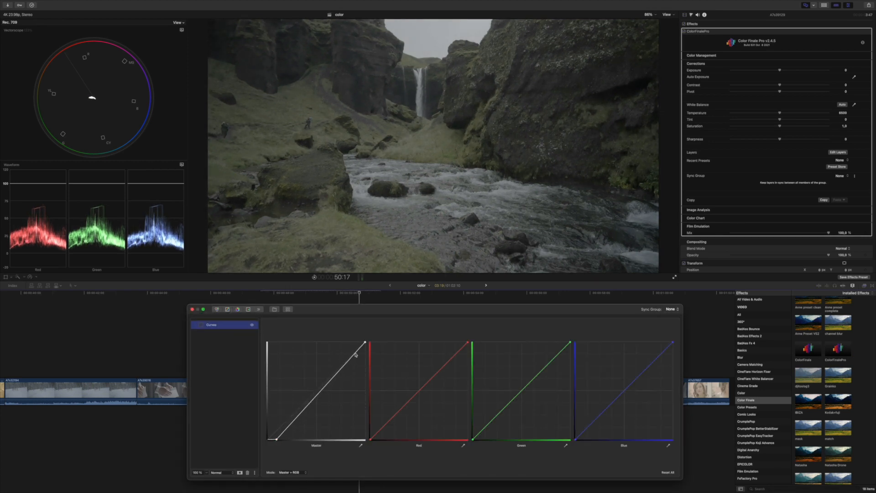
pyautogui.moveTo(365, 342); pyautogui.dragTo(344, 333)
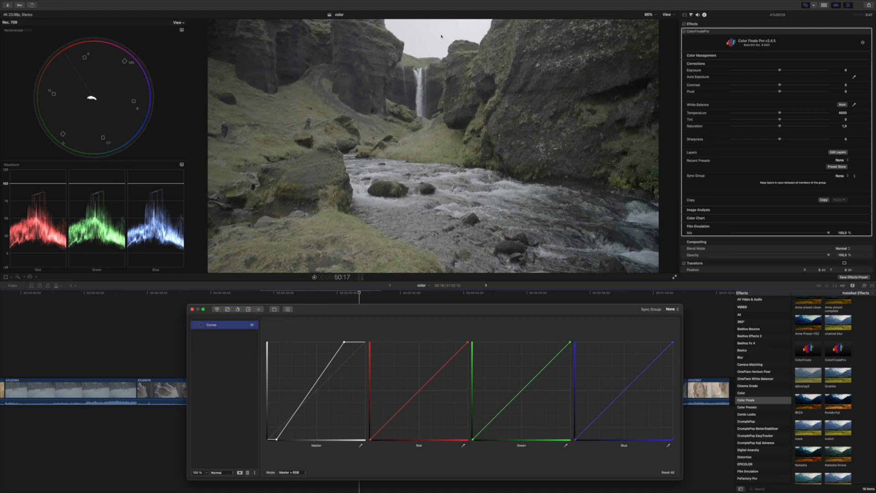
pyautogui.click(228, 308)
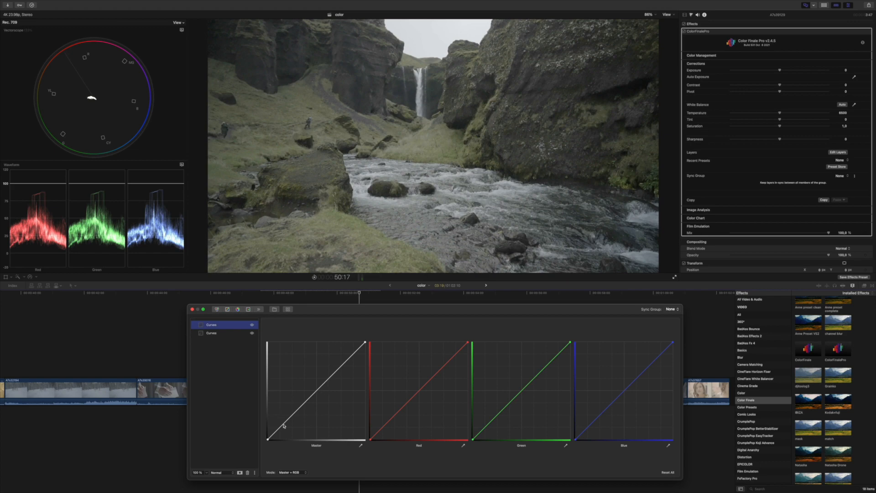
# Step: Shape an S-curve on the second layer's master curve, darkening shadows and lifting midtones
pyautogui.moveTo(280, 425); pyautogui.dragTo(325, 388)
pyautogui.moveTo(291, 427); pyautogui.dragTo(293, 427)
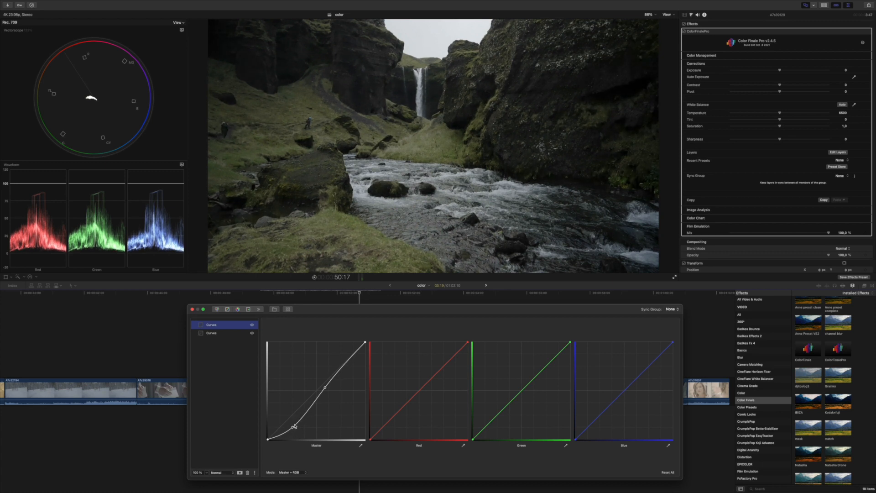
pyautogui.moveTo(325, 388); pyautogui.dragTo(325, 388)
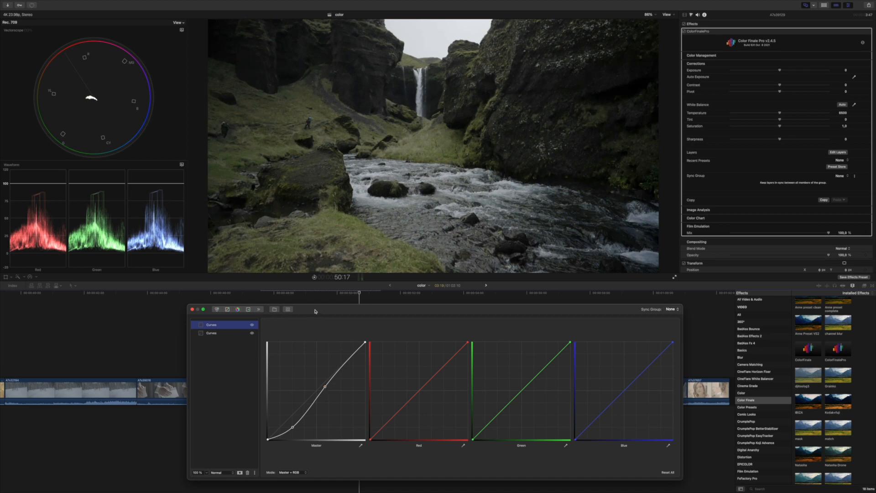
pyautogui.moveTo(315, 310); pyautogui.dragTo(296, 304)
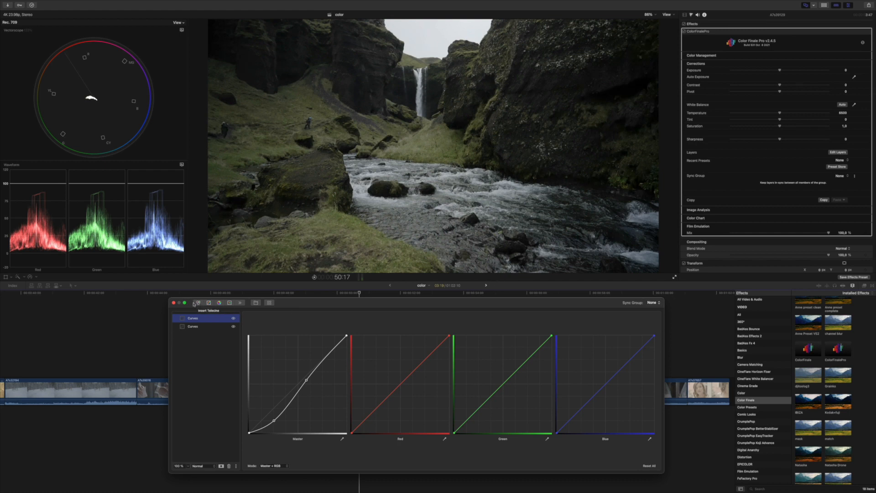
# Step: Add a third Curves layer and move it to the bottom of the layer stack
pyautogui.click(207, 305)
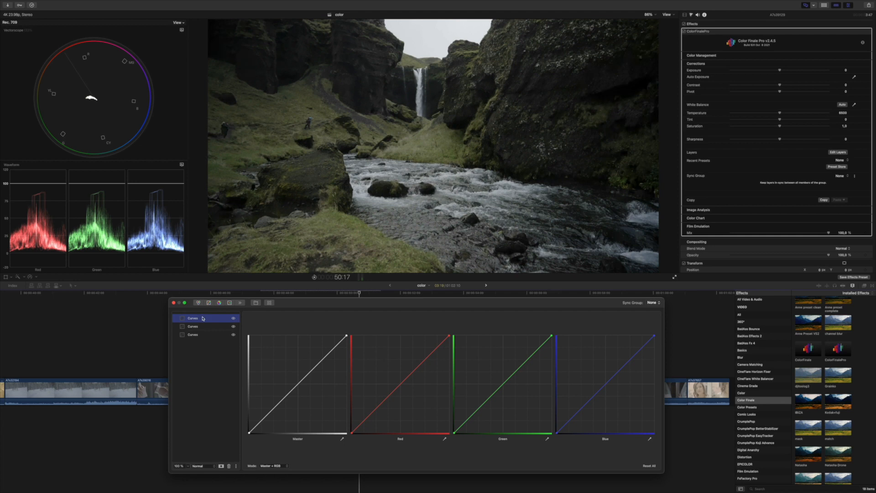
pyautogui.moveTo(203, 320); pyautogui.dragTo(199, 342)
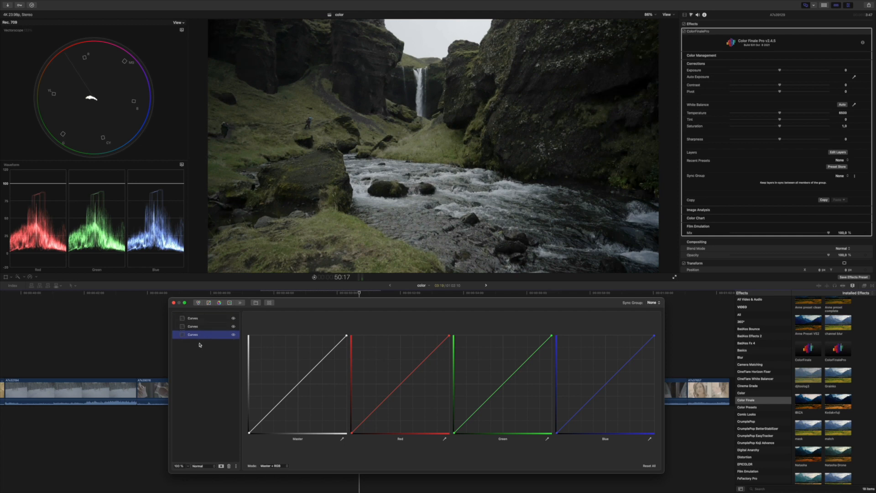
pyautogui.click(275, 407)
# Step: Add a highlight point to its master curve and raise the black point to lift shadows
pyautogui.click(324, 361)
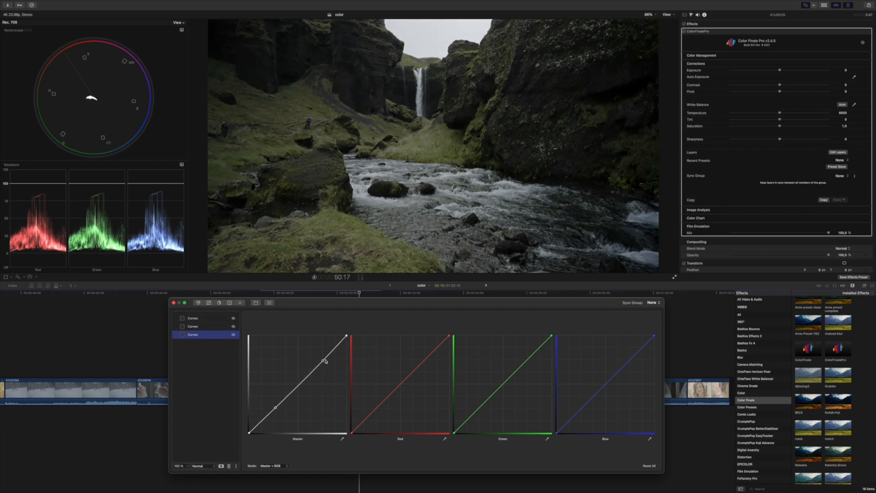
pyautogui.moveTo(323, 360); pyautogui.dragTo(347, 344)
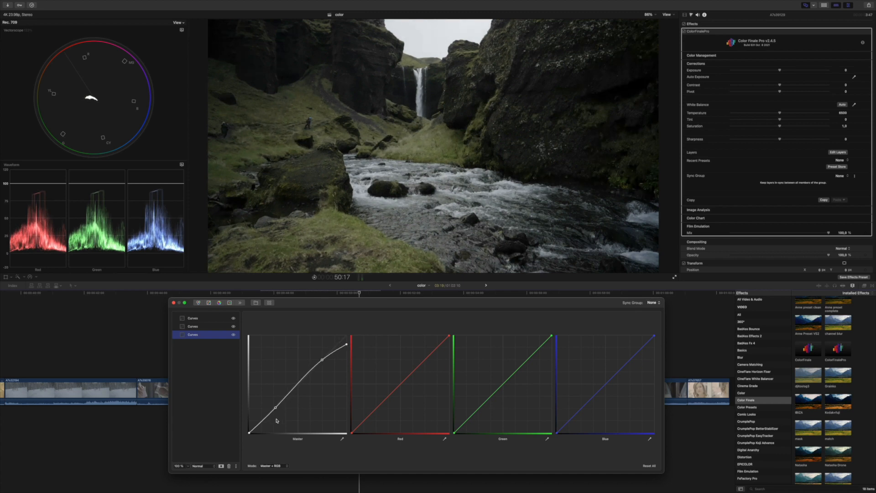
pyautogui.moveTo(248, 434); pyautogui.dragTo(245, 423)
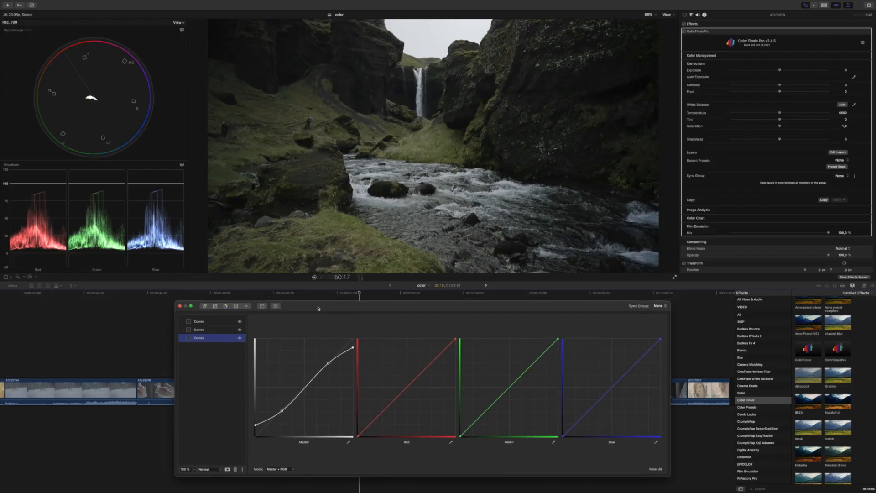
# Step: Select the top Curves layer and add a Six Vectors layer above it
pyautogui.moveTo(320, 296)
pyautogui.mouseDown()
pyautogui.moveTo(311, 313)
pyautogui.moveTo(311, 305)
pyautogui.mouseUp()
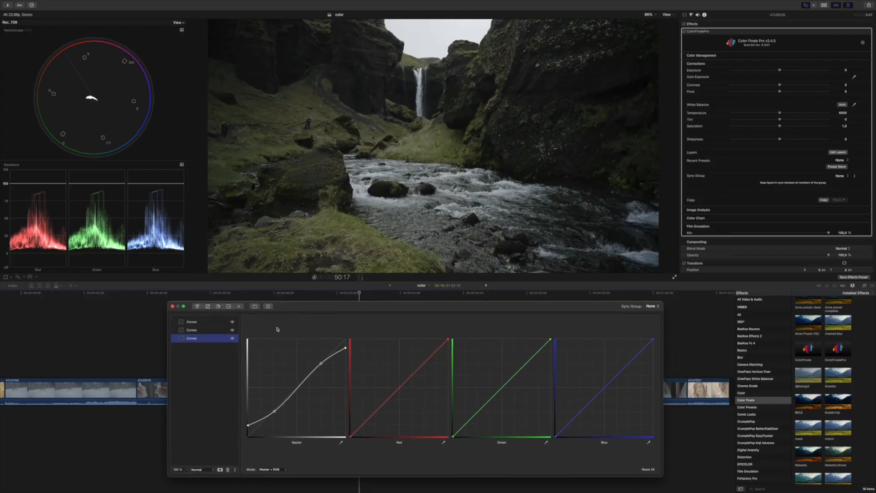
pyautogui.click(208, 323)
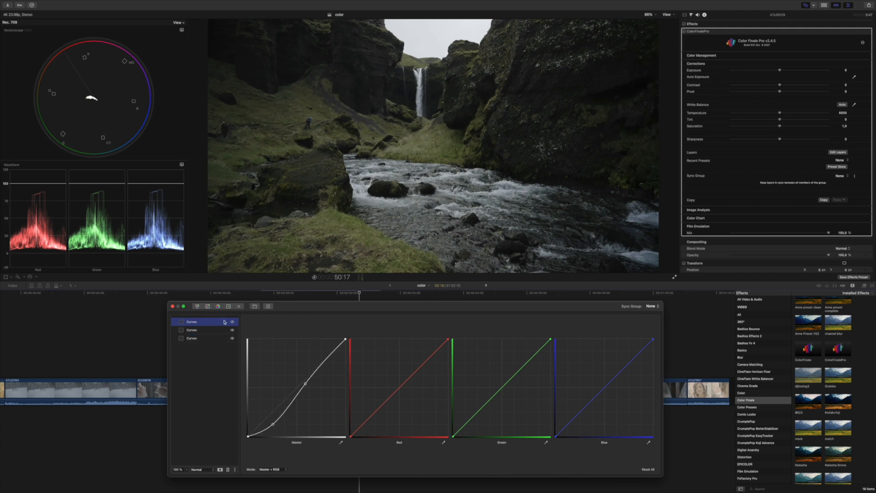
pyautogui.click(218, 306)
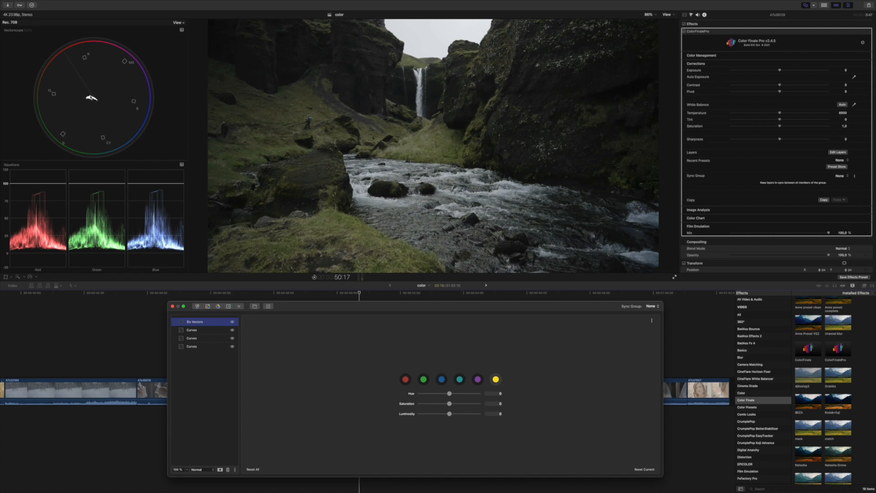
# Step: Set yellows to hue 0.133, saturation 0.306, luminosity -0.664, then lower exposure to -0.31
pyautogui.click(495, 380)
pyautogui.moveTo(449, 404); pyautogui.dragTo(430, 413)
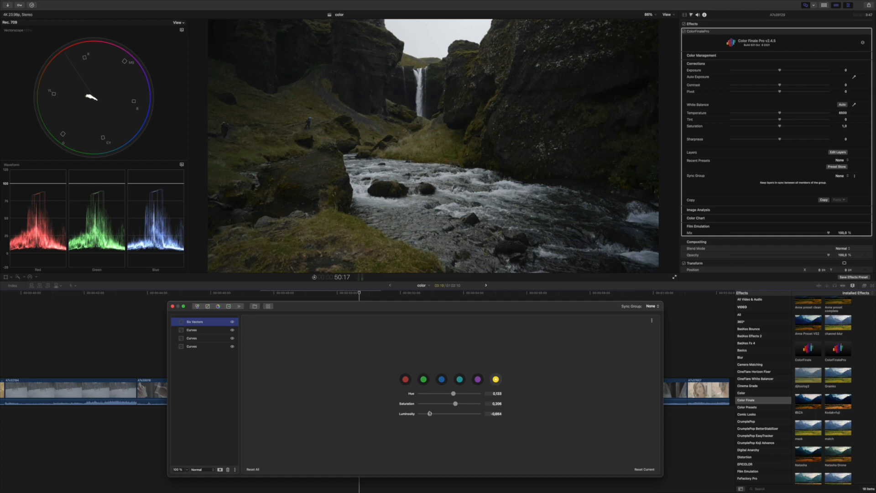
pyautogui.click(233, 322)
pyautogui.click(232, 323)
pyautogui.moveTo(337, 311)
pyautogui.mouseDown()
pyautogui.moveTo(340, 337)
pyautogui.moveTo(337, 321)
pyautogui.mouseUp()
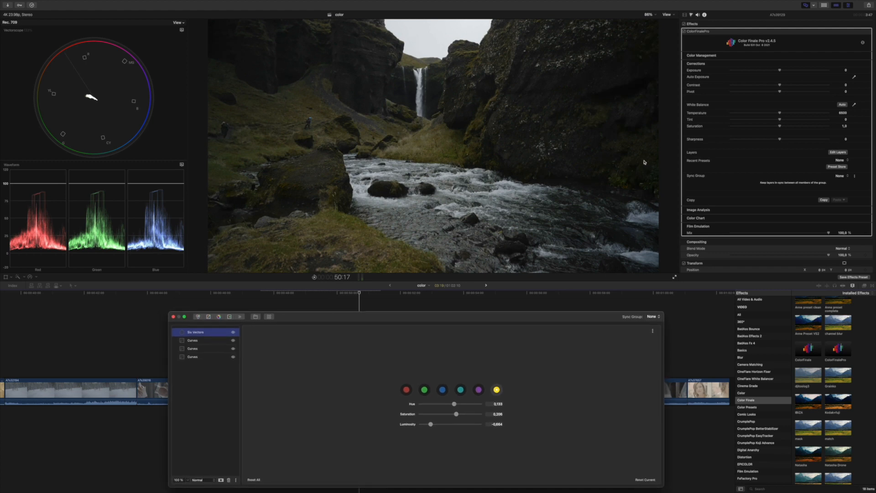
pyautogui.moveTo(779, 72); pyautogui.dragTo(777, 71)
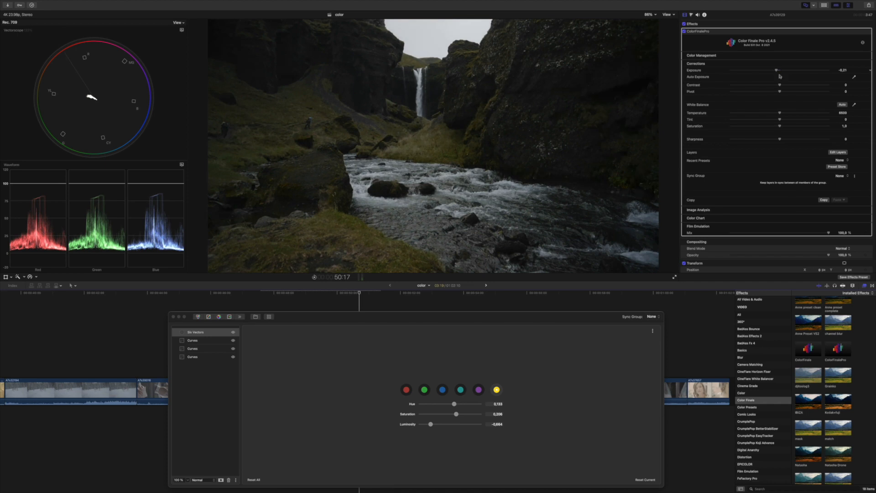
# Step: Raise contrast to 2, compare the grade off and on, and close the layers window
pyautogui.moveTo(781, 86); pyautogui.dragTo(781, 86)
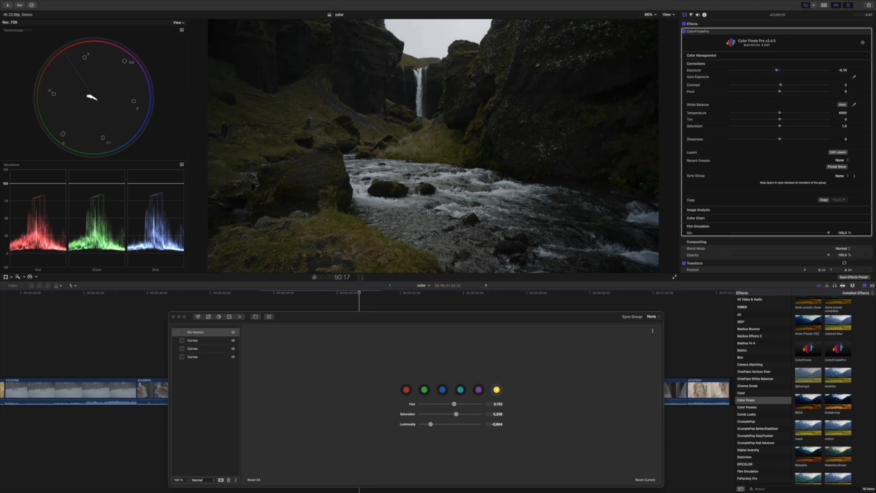
pyautogui.click(684, 31)
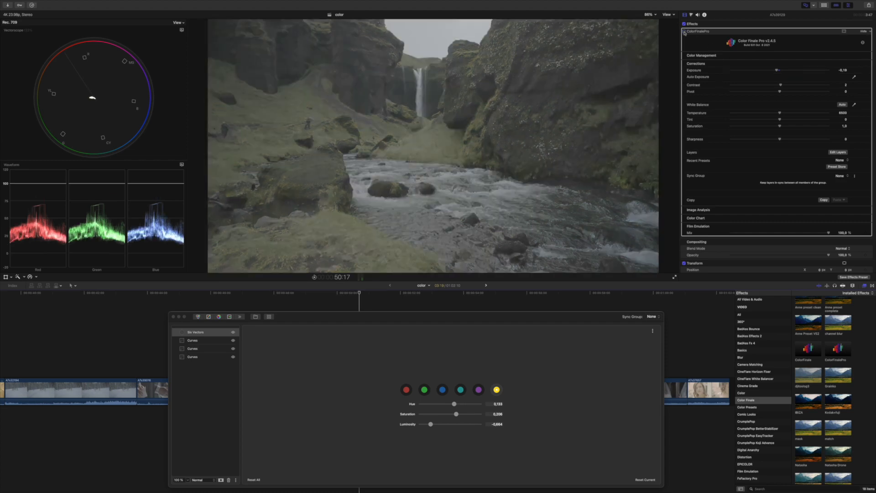
pyautogui.click(684, 31)
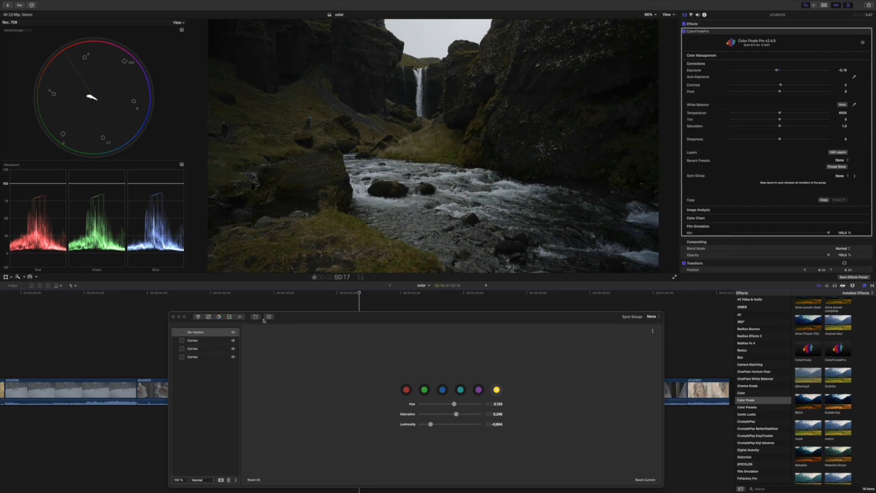
pyautogui.click(173, 316)
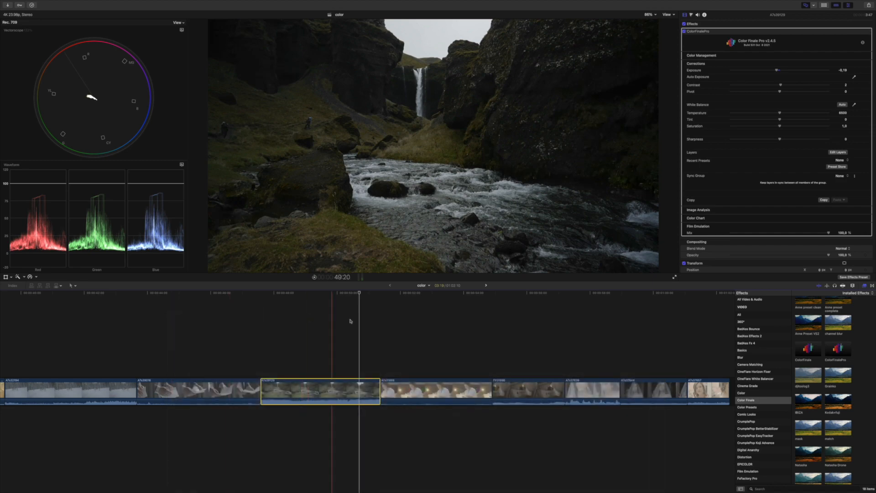
# Step: Park on the bride-in-veil clip and drag ColorFinalePro onto it from the Effects browser
pyautogui.hscroll(8, 364, 321)
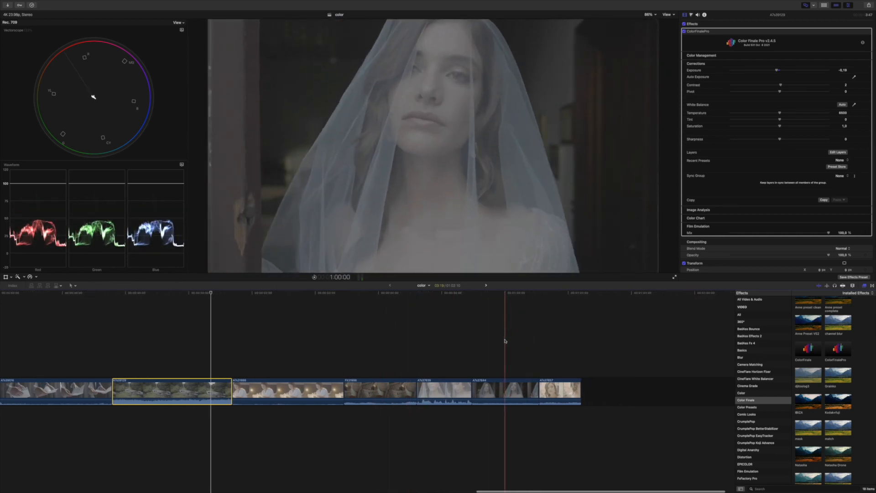
pyautogui.click(504, 390)
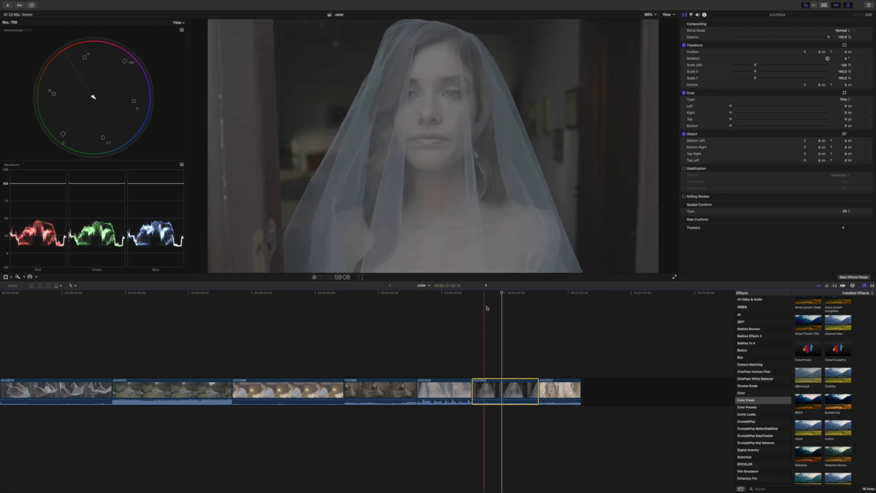
pyautogui.click(522, 309)
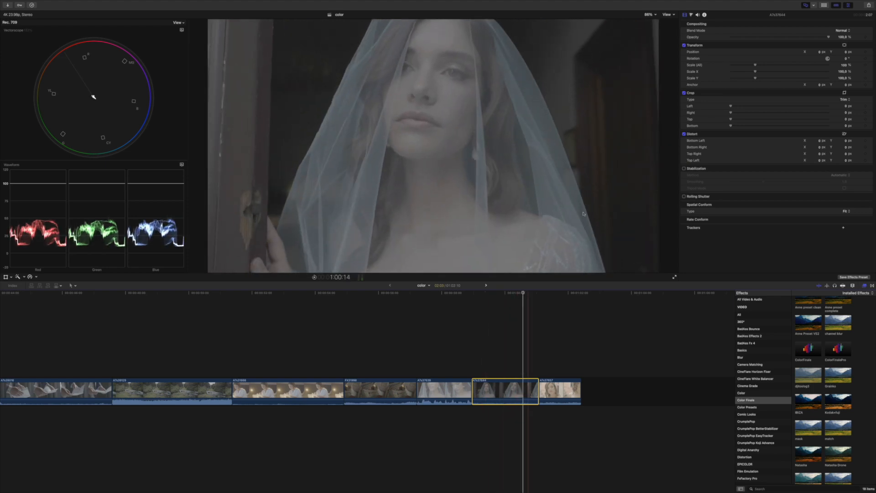
pyautogui.moveTo(843, 353); pyautogui.dragTo(505, 390)
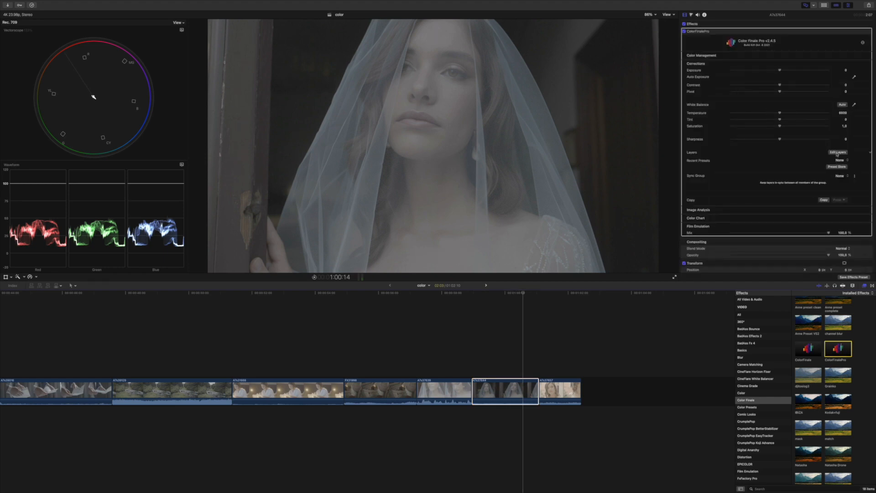
# Step: Open the bride clip's Color Finale layers, adding a Curves layer with linear Master, Red, Green, Blue curves
pyautogui.click(837, 153)
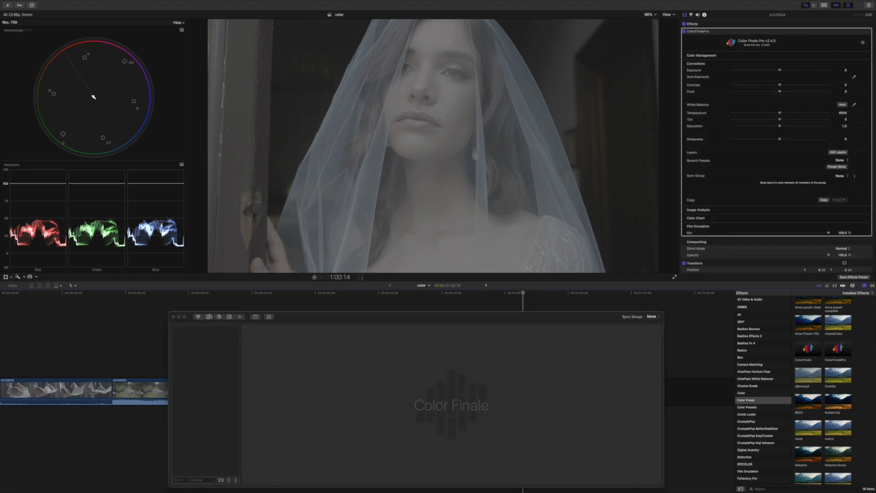
pyautogui.moveTo(337, 317); pyautogui.dragTo(350, 284)
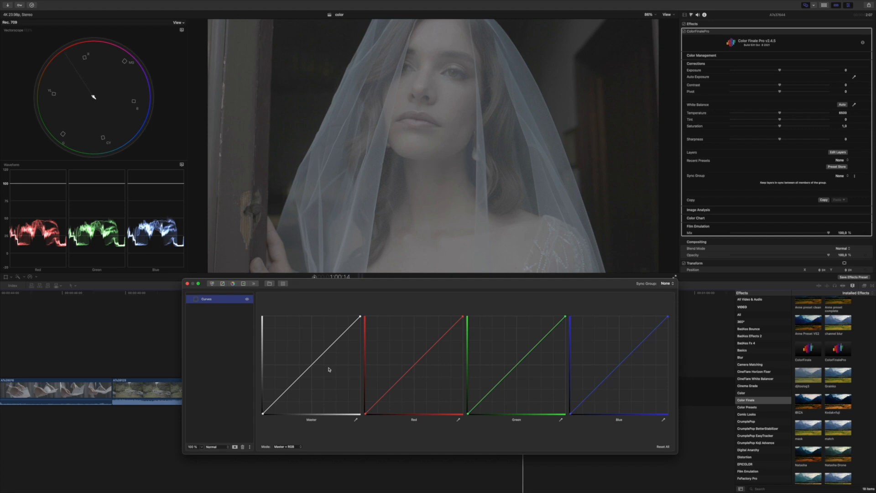
# Step: Pull the Master curve's black point in for deeper shadows and its white point in for brighter highlights
pyautogui.moveTo(263, 413); pyautogui.dragTo(265, 415)
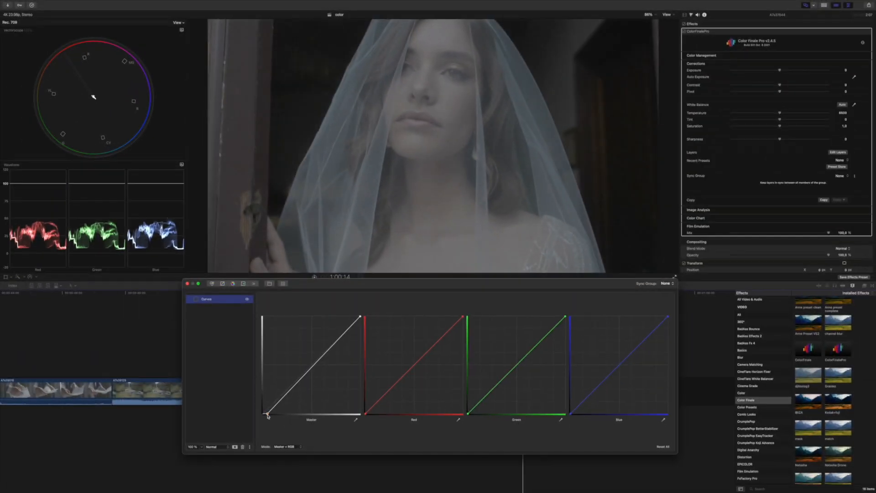
pyautogui.moveTo(268, 416); pyautogui.dragTo(271, 416)
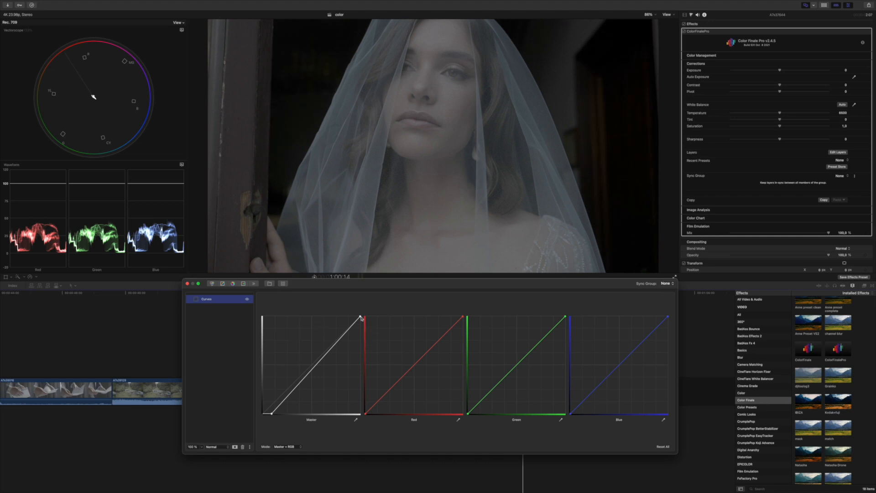
pyautogui.moveTo(360, 316)
pyautogui.mouseDown()
pyautogui.moveTo(346, 309)
pyautogui.moveTo(350, 315)
pyautogui.mouseUp()
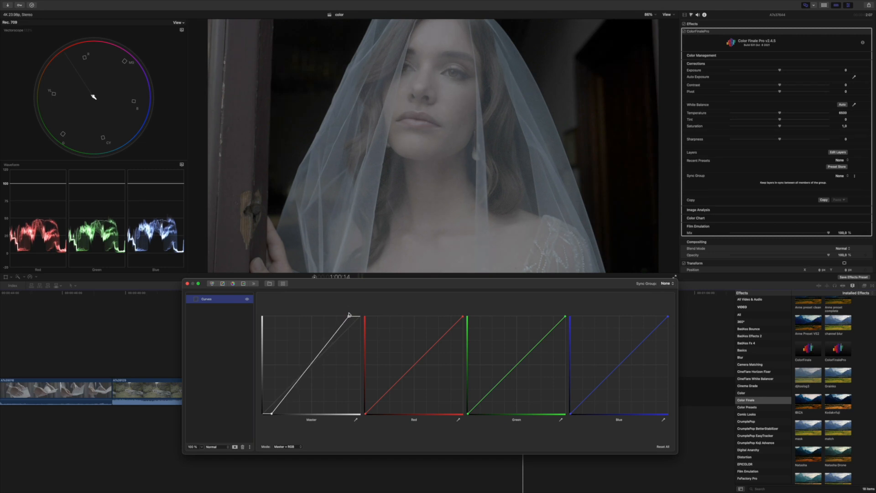
# Step: Add a second Curves layer that bends the lower master curve down, and raise saturation to about 1.5
pyautogui.click(224, 285)
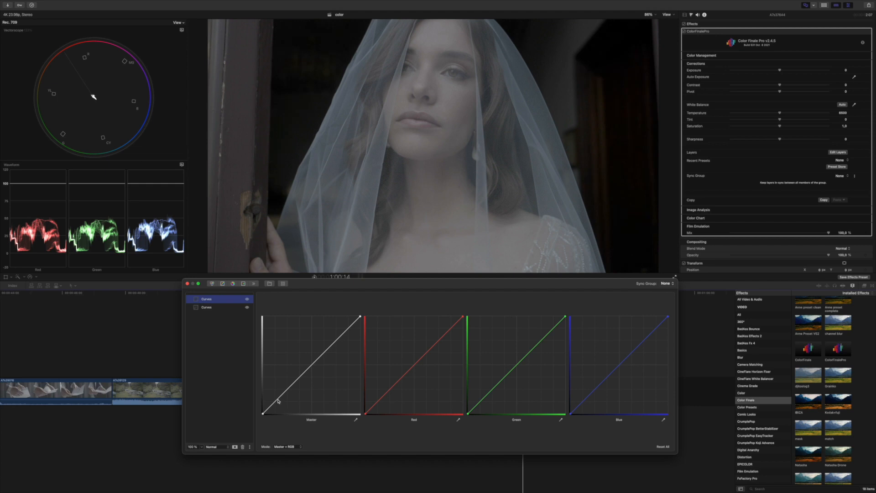
pyautogui.moveTo(278, 399)
pyautogui.mouseDown()
pyautogui.moveTo(301, 382)
pyautogui.moveTo(283, 403)
pyautogui.mouseUp()
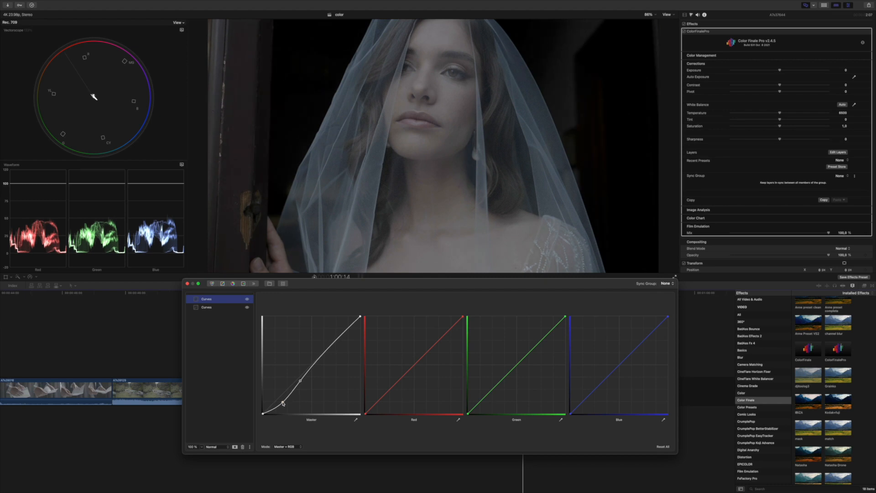
pyautogui.moveTo(327, 284); pyautogui.dragTo(324, 291)
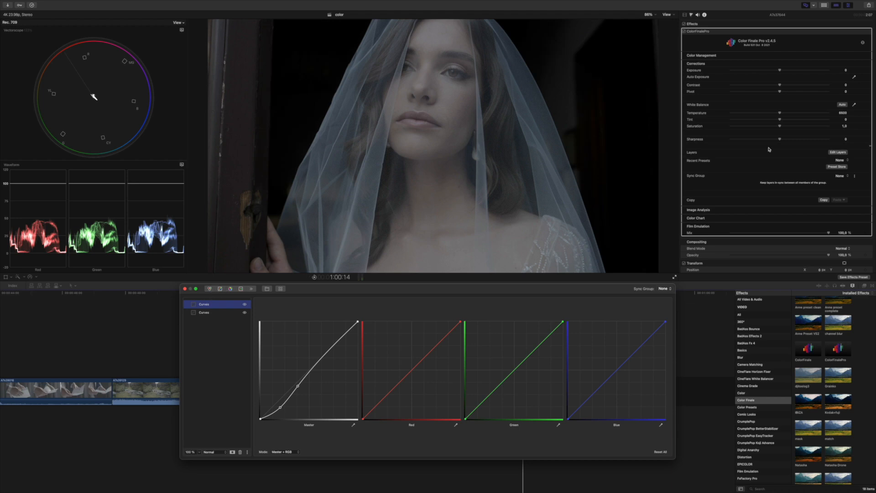
pyautogui.moveTo(779, 126); pyautogui.dragTo(806, 127)
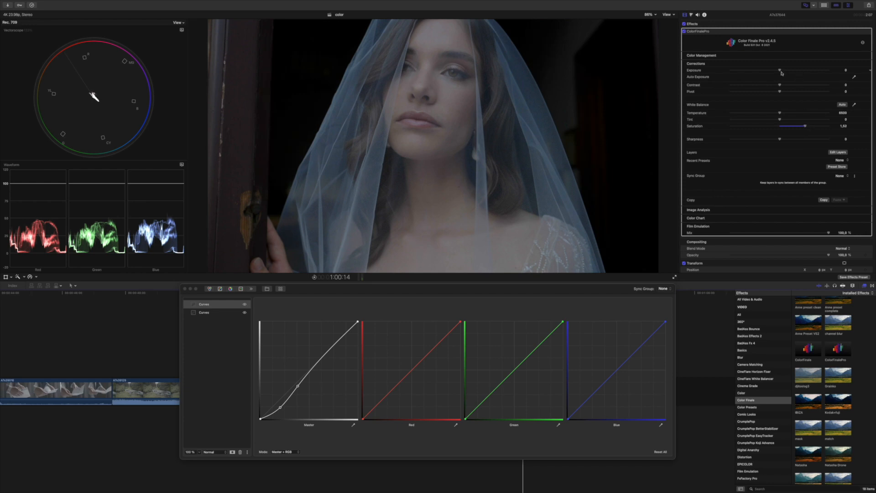
# Step: Lower the bride clip's exposure to -0.67 and warm its temperature to 8821
pyautogui.moveTo(779, 70); pyautogui.dragTo(772, 71)
pyautogui.moveTo(781, 112); pyautogui.dragTo(783, 114)
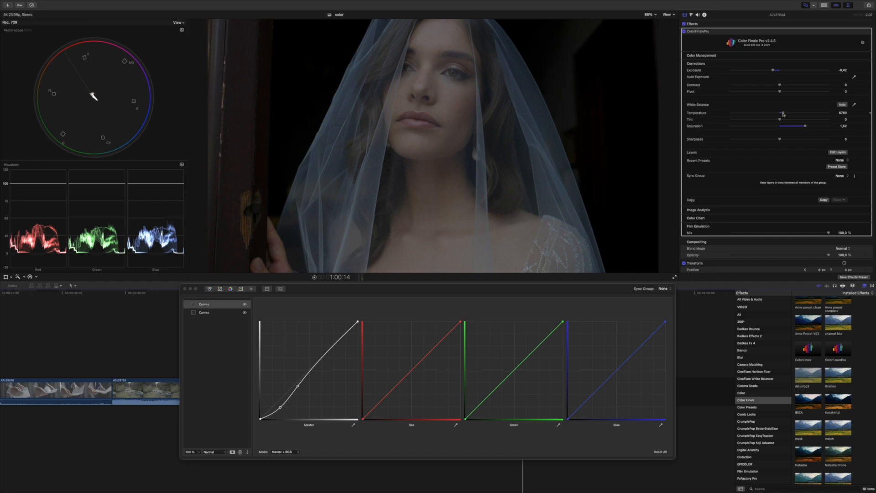
pyautogui.moveTo(783, 114); pyautogui.dragTo(784, 114)
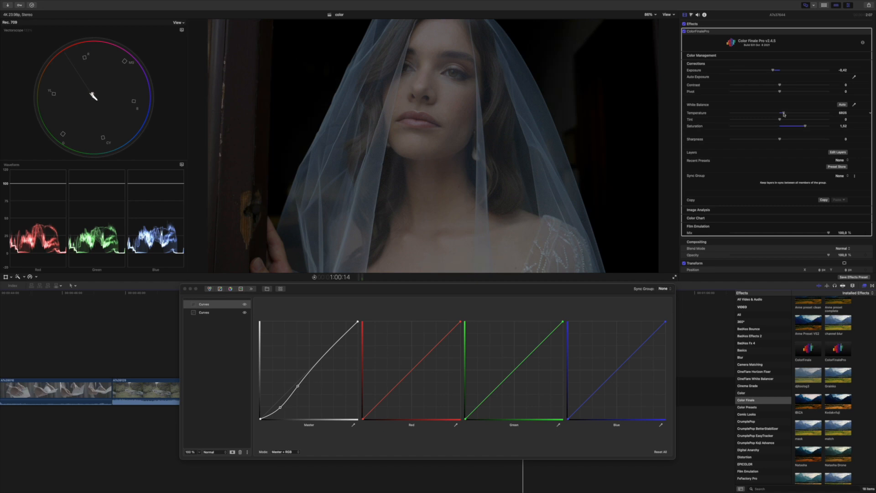
pyautogui.moveTo(772, 70); pyautogui.dragTo(769, 71)
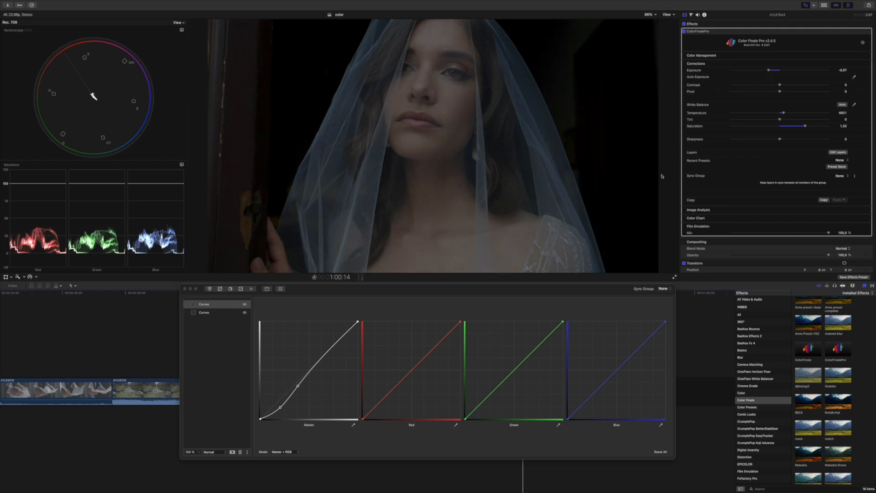
# Step: Flick ColorFinalePro off and on to compare with the original, leave it enabled, and close the layers window
pyautogui.click(684, 31)
pyautogui.click(684, 32)
pyautogui.click(684, 32)
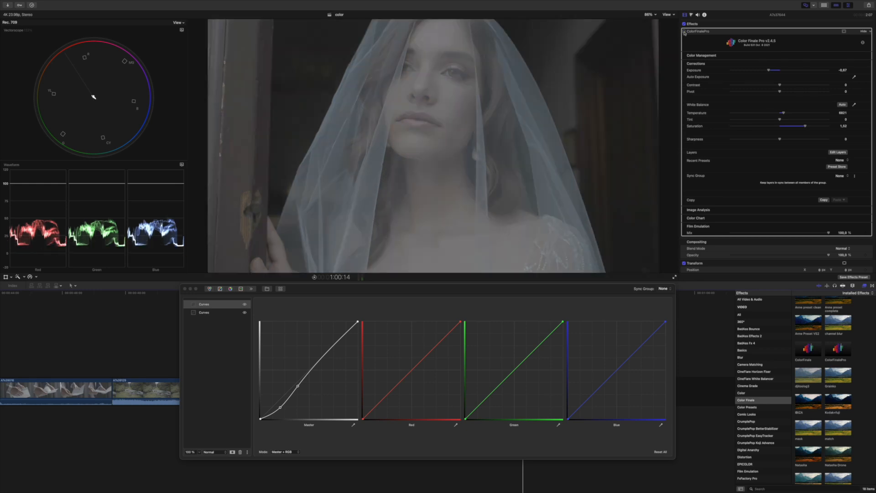
pyautogui.click(684, 32)
pyautogui.click(683, 32)
pyautogui.click(684, 32)
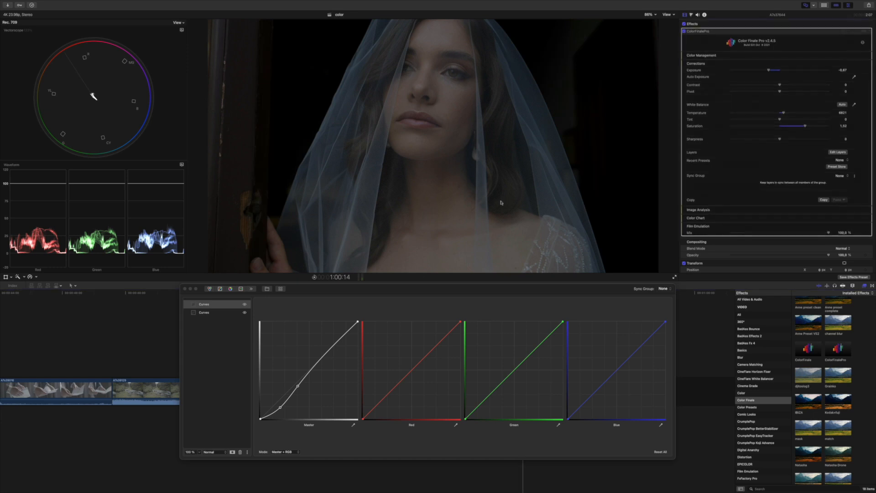
pyautogui.click(185, 289)
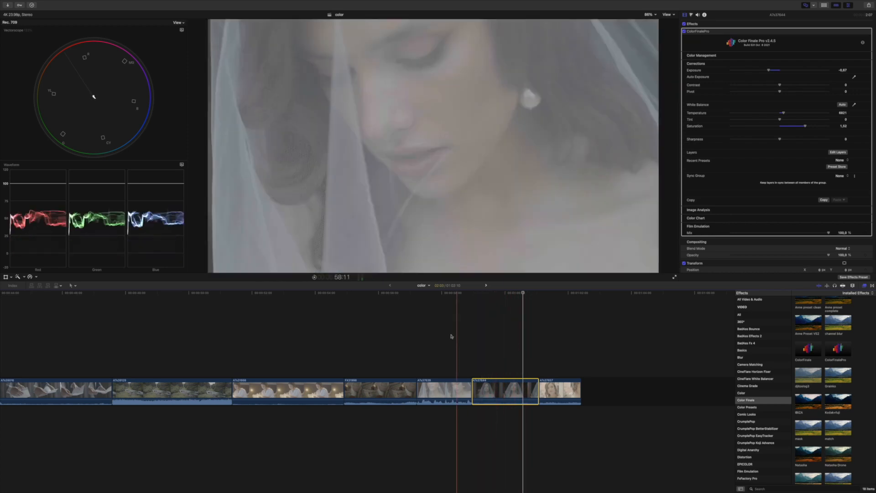
# Step: Select the staircase clip, apply ColorFinalePro from the Effects browser, and open its Edit Layers window
pyautogui.hscroll(-4, 426, 337)
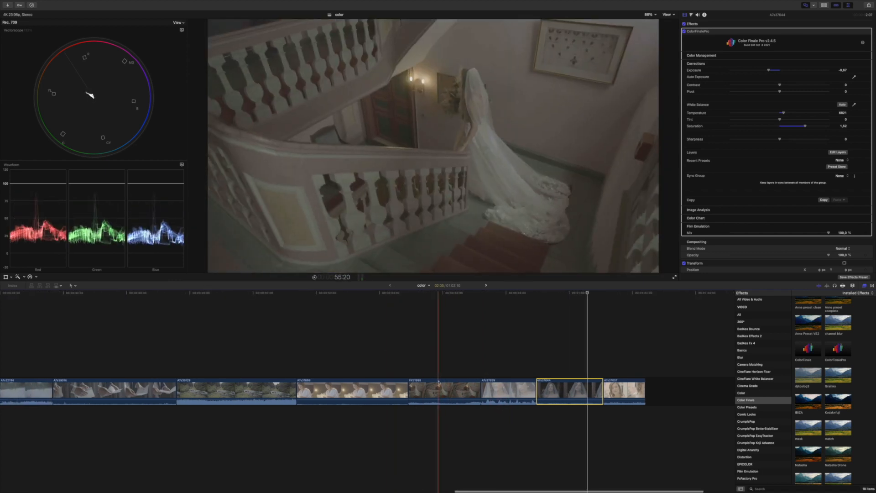
pyautogui.click(445, 387)
pyautogui.click(445, 325)
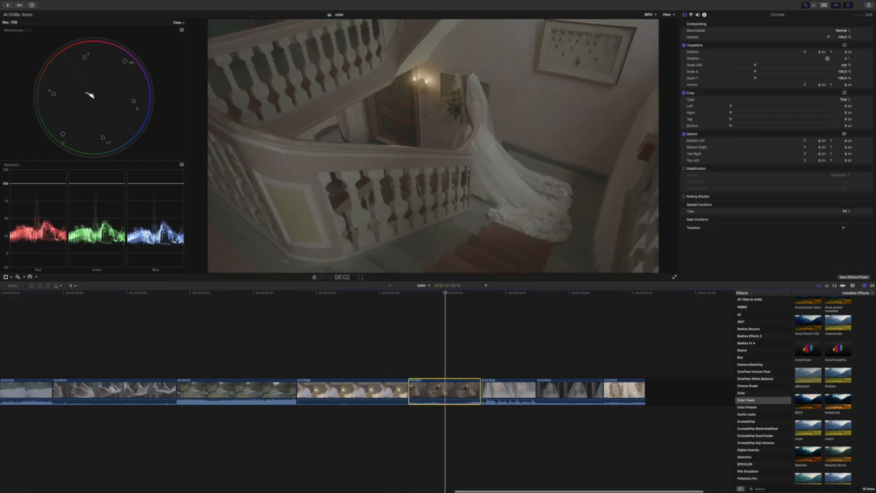
pyautogui.doubleClick(837, 350)
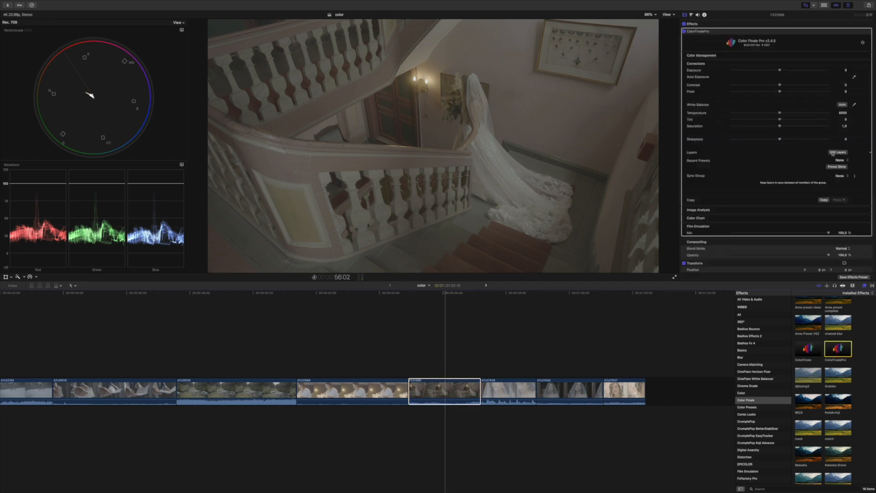
pyautogui.click(834, 153)
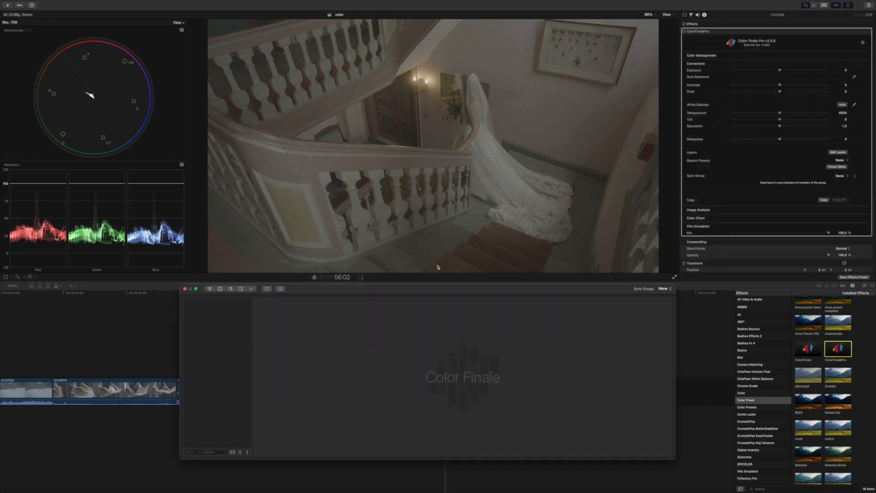
# Step: Add a Curves layer with the black point pushed right and white point left, then a second bowing down
pyautogui.click(222, 289)
pyautogui.moveTo(262, 423); pyautogui.dragTo(270, 424)
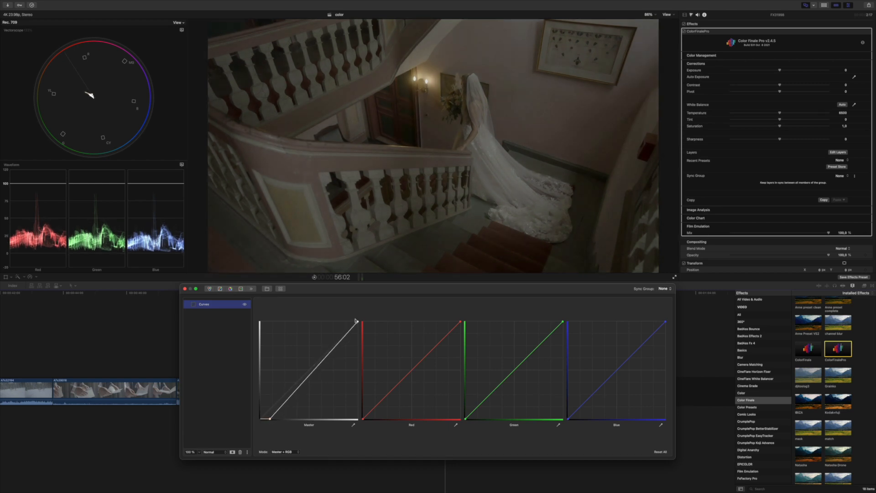
pyautogui.moveTo(357, 321); pyautogui.dragTo(343, 317)
pyautogui.click(219, 289)
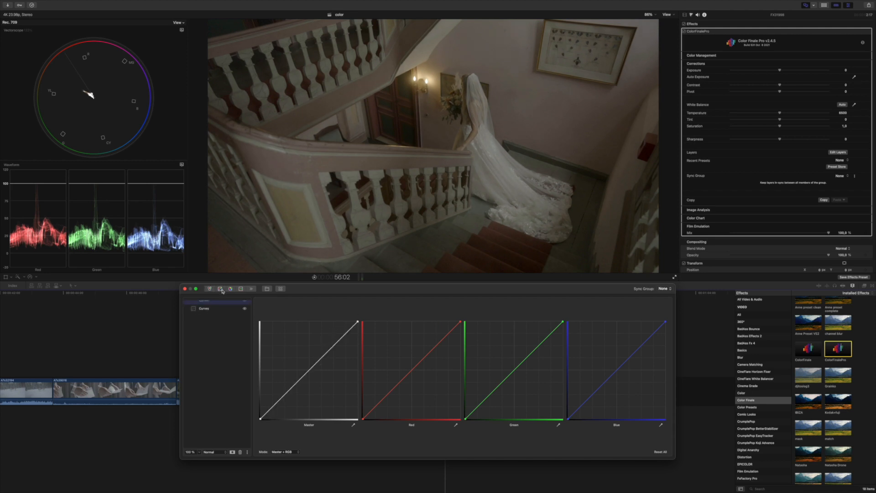
pyautogui.moveTo(279, 400); pyautogui.dragTo(280, 406)
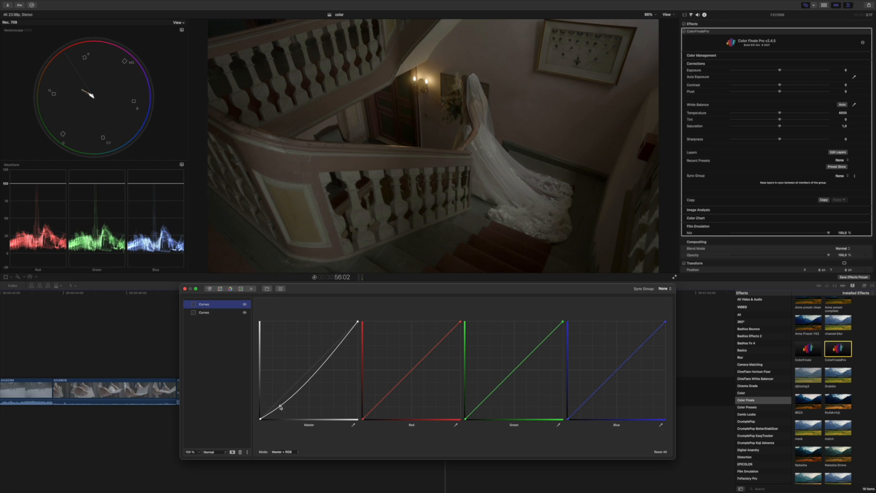
# Step: Try a steep, dark contrast shape on the second Curves layer's master curve, then reset it straight
pyautogui.click(211, 313)
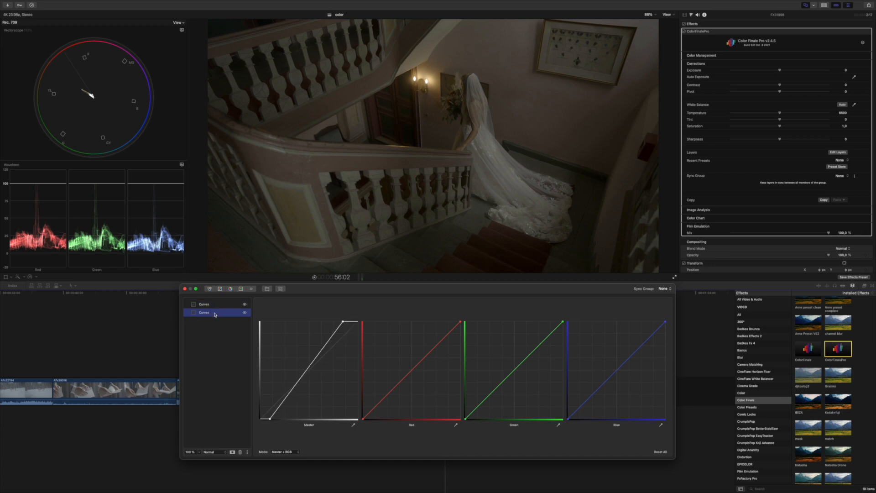
pyautogui.moveTo(269, 420); pyautogui.dragTo(293, 419)
pyautogui.moveTo(344, 323); pyautogui.dragTo(332, 320)
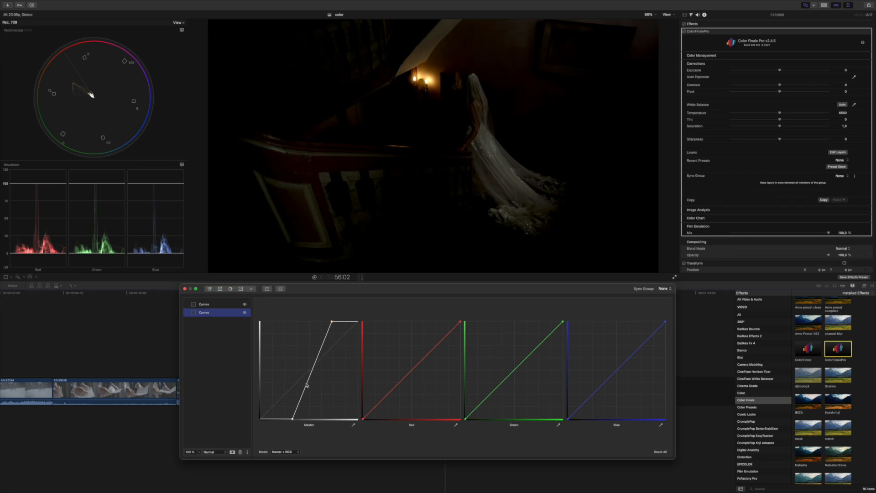
pyautogui.moveTo(301, 401); pyautogui.dragTo(302, 401)
pyautogui.moveTo(317, 364); pyautogui.dragTo(316, 361)
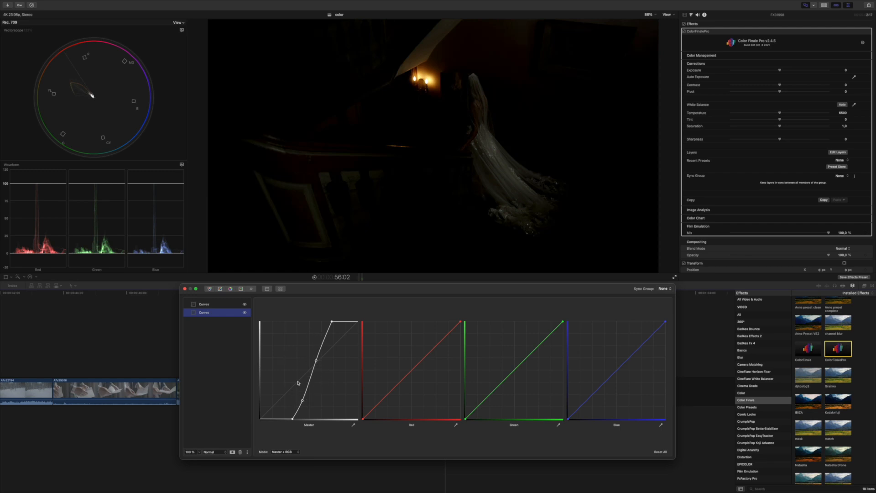
pyautogui.doubleClick(309, 425)
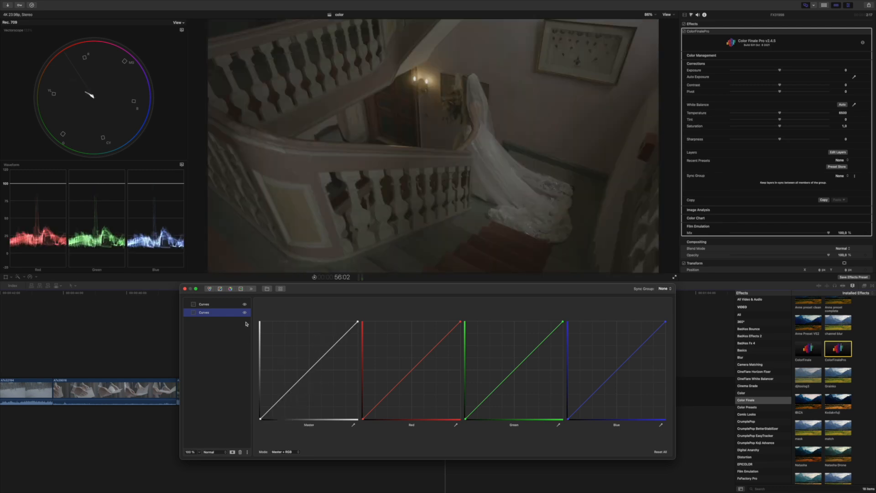
# Step: With the first layer hidden, pull the second Curves layer's black and white points inward for contrast
pyautogui.click(244, 303)
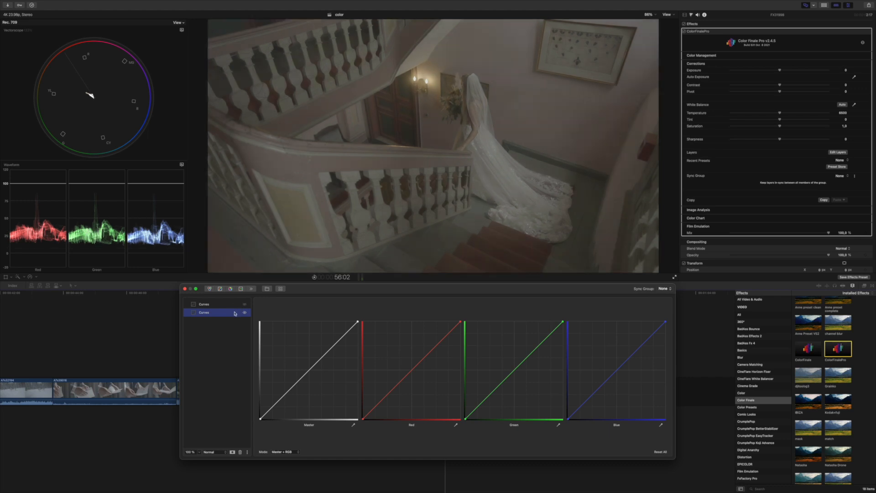
pyautogui.moveTo(265, 418); pyautogui.dragTo(270, 421)
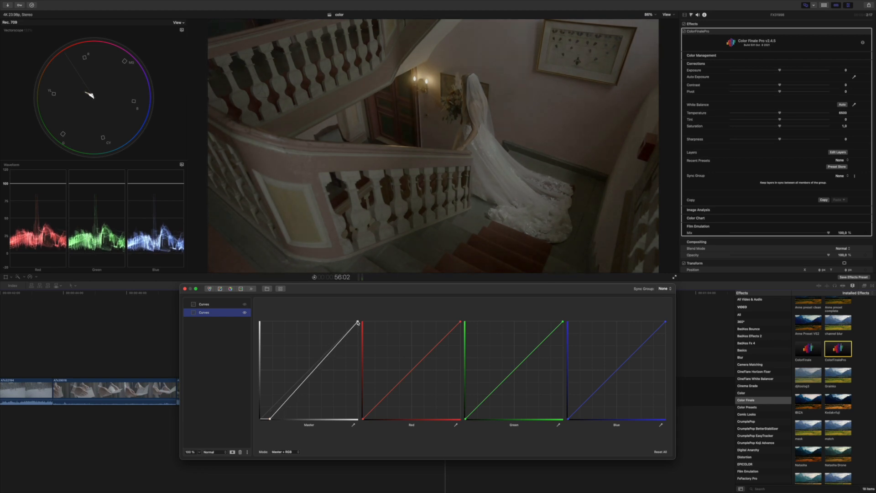
pyautogui.moveTo(357, 321); pyautogui.dragTo(349, 316)
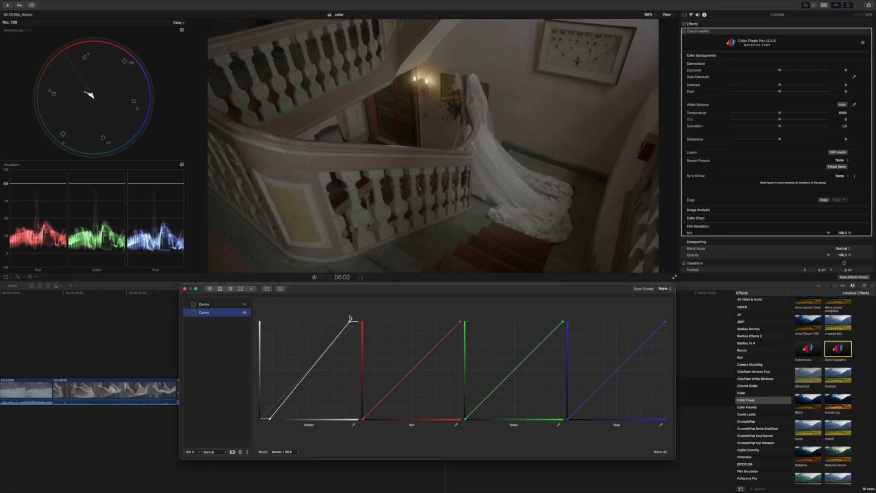
# Step: Turn the first Curves layer back on and drag its shadow point lower to deepen shadows
pyautogui.click(227, 305)
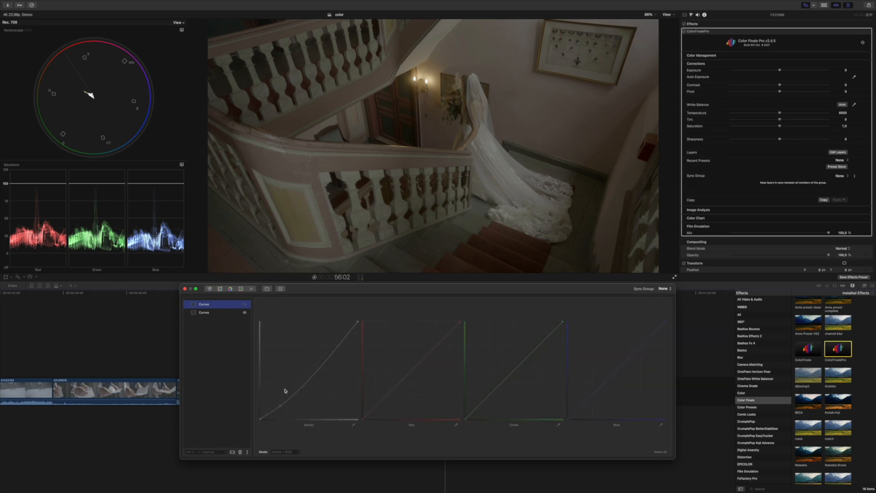
pyautogui.click(244, 304)
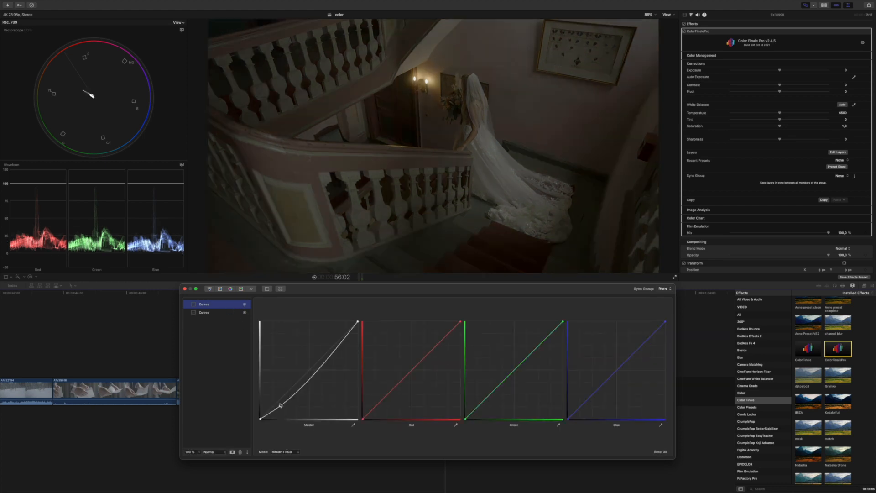
pyautogui.moveTo(280, 407); pyautogui.dragTo(315, 362)
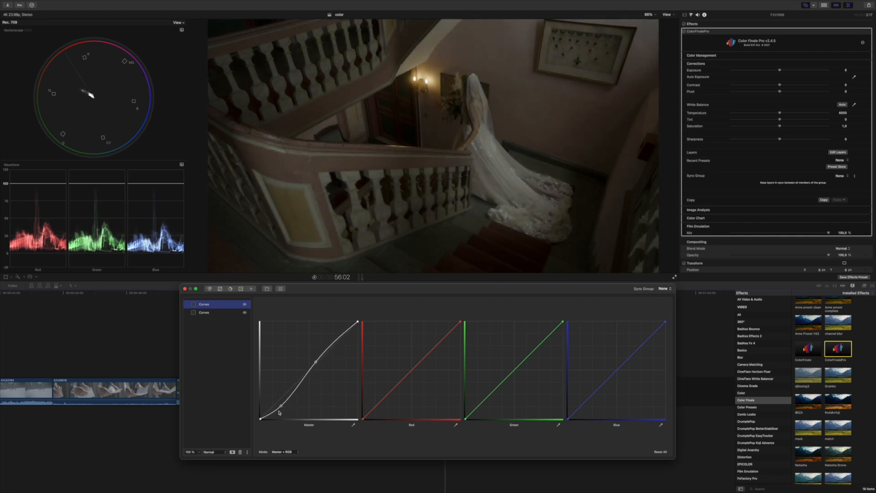
# Step: Add a third Curves layer with the black point lifted, two midpoints added, and the white point lowered
pyautogui.click(220, 289)
pyautogui.moveTo(216, 303); pyautogui.dragTo(208, 323)
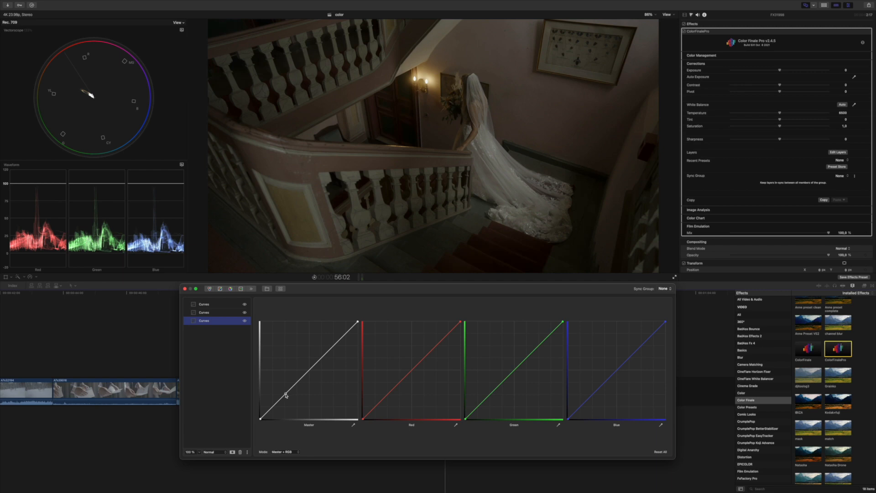
pyautogui.moveTo(260, 418); pyautogui.dragTo(259, 407)
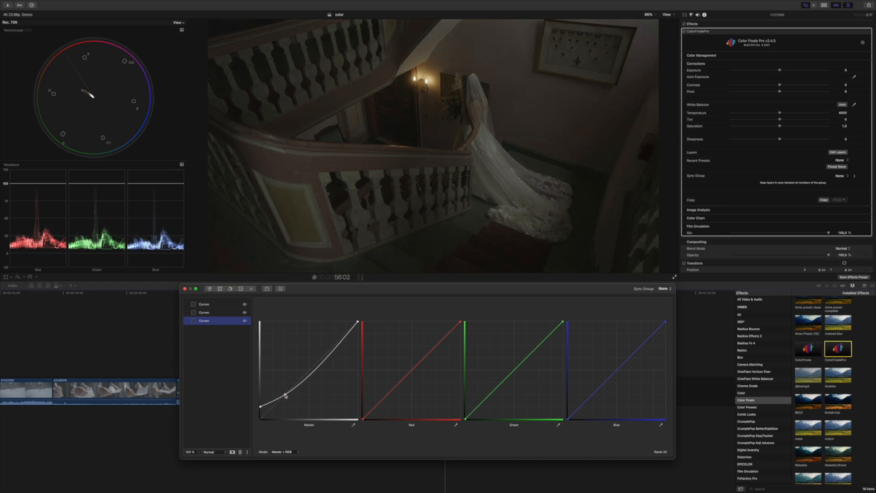
pyautogui.click(294, 387)
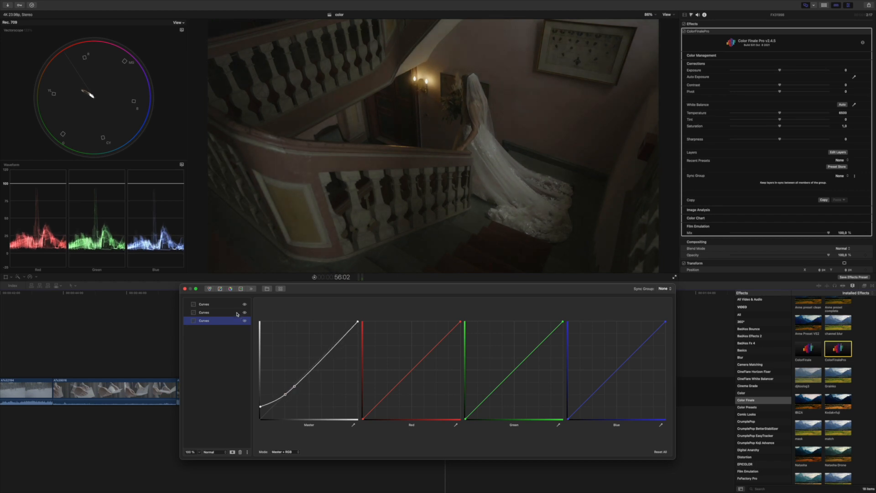
pyautogui.click(333, 348)
pyautogui.moveTo(355, 325); pyautogui.dragTo(358, 338)
# Step: Try the third Curves layer higher in the stack, return it to the bottom, and bypass it to compare
pyautogui.moveTo(204, 321); pyautogui.dragTo(199, 303)
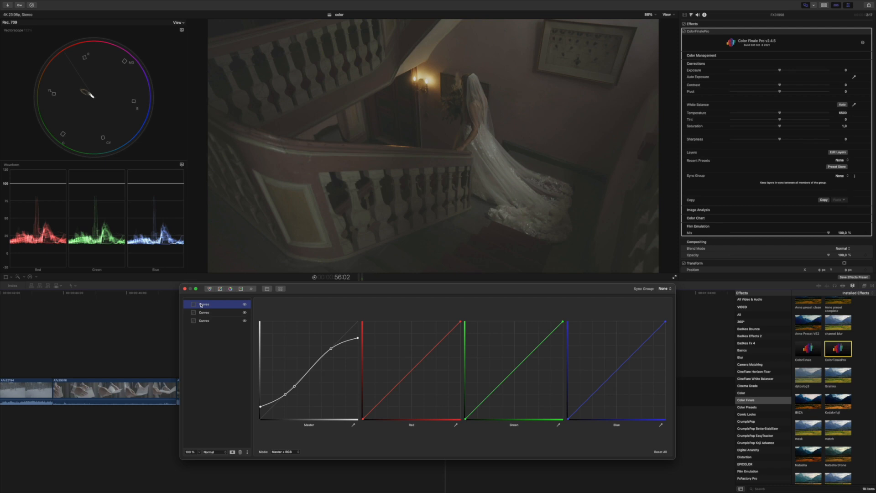
pyautogui.moveTo(201, 305); pyautogui.dragTo(199, 325)
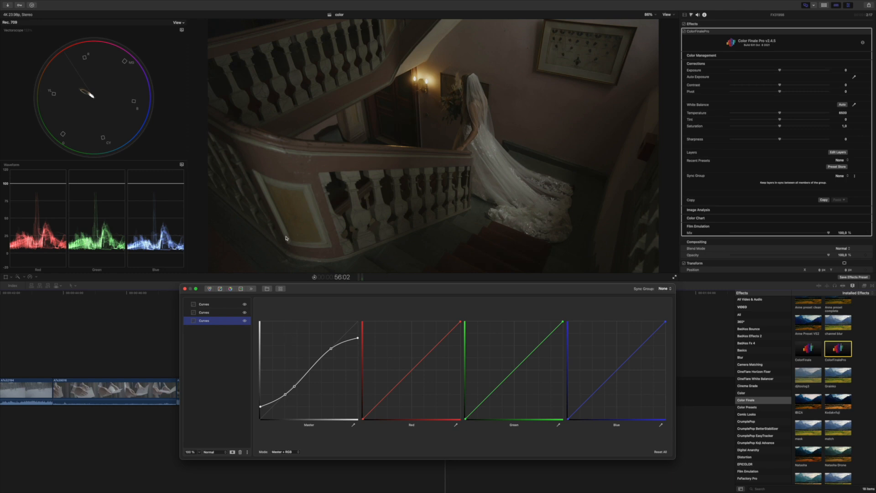
pyautogui.click(245, 321)
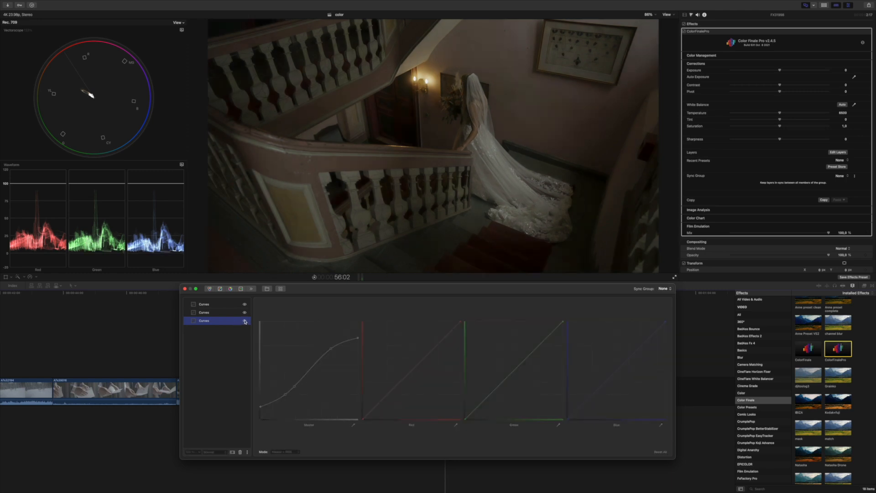
pyautogui.click(244, 321)
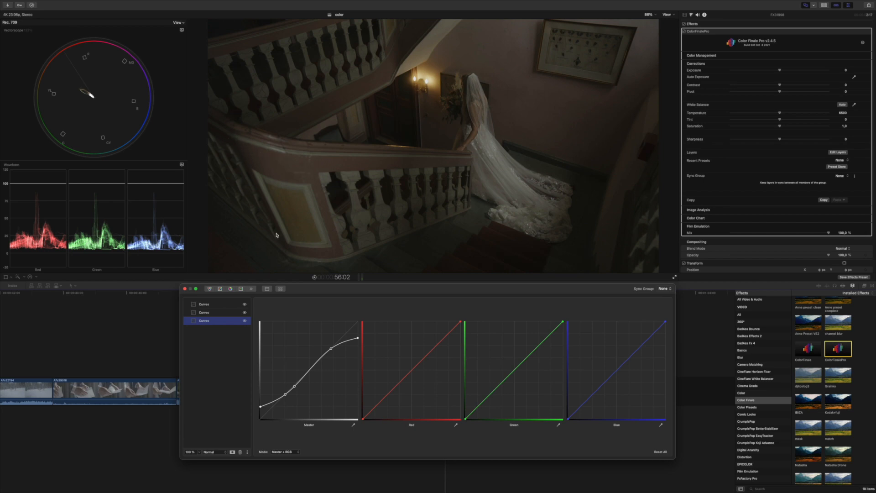
pyautogui.click(244, 320)
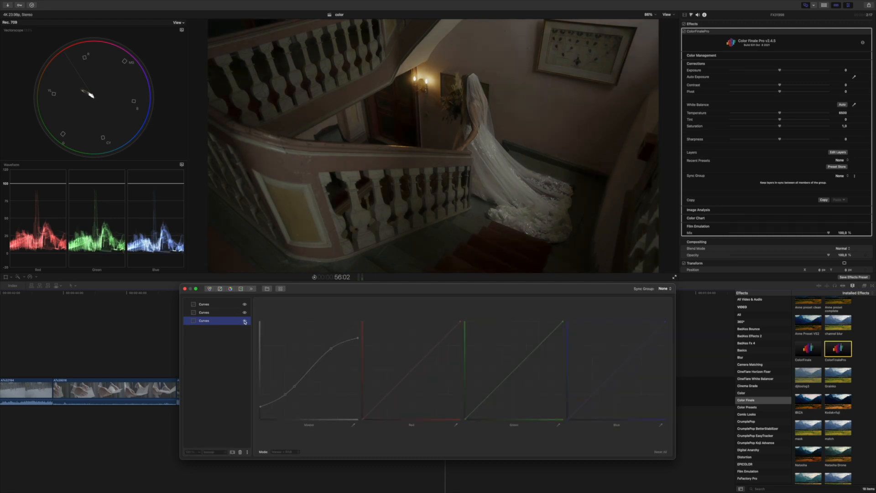
pyautogui.click(244, 322)
pyautogui.click(244, 321)
pyautogui.click(244, 322)
pyautogui.click(244, 322)
pyautogui.click(244, 321)
pyautogui.moveTo(326, 289); pyautogui.dragTo(340, 290)
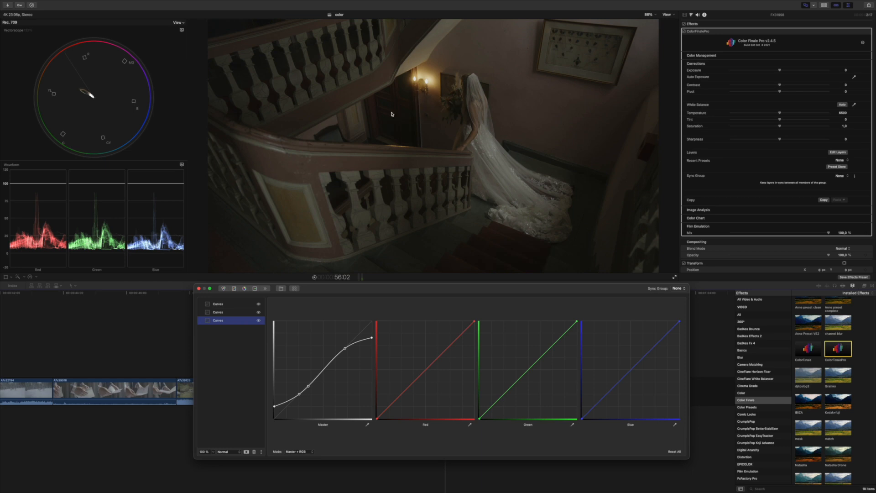
pyautogui.click(226, 304)
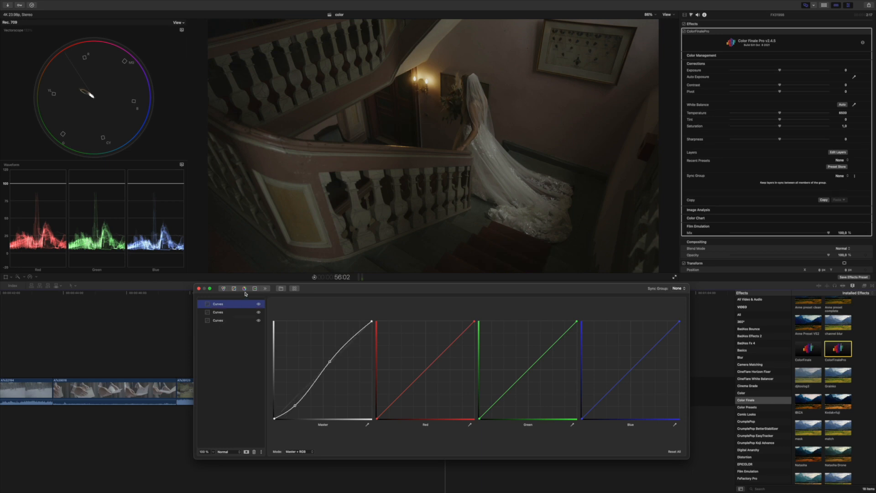
# Step: Add a Six Vectors layer with yellow saturation at -0.178, then close the Color Finale window
pyautogui.click(244, 288)
pyautogui.click(521, 362)
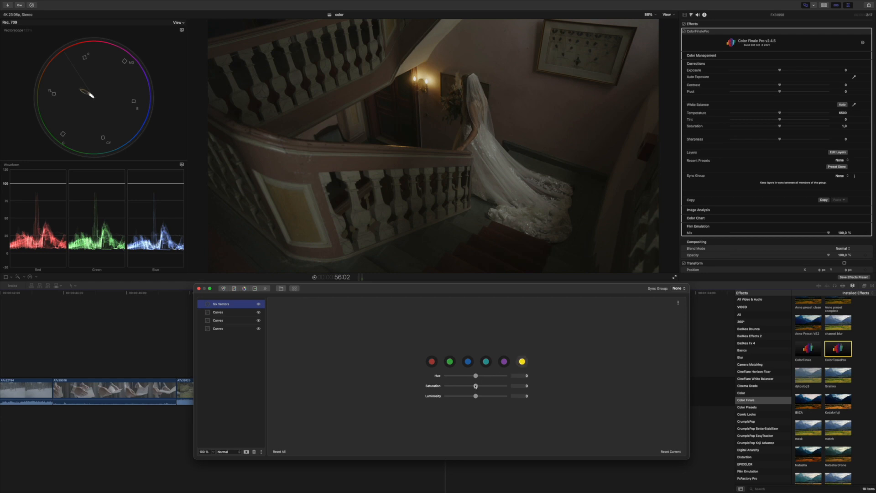
pyautogui.moveTo(476, 388); pyautogui.dragTo(471, 389)
pyautogui.moveTo(372, 290); pyautogui.dragTo(368, 303)
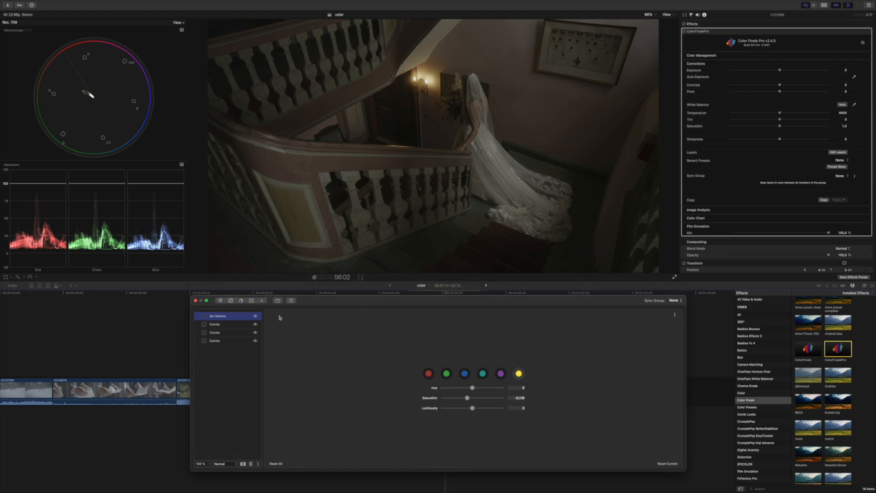
pyautogui.click(196, 301)
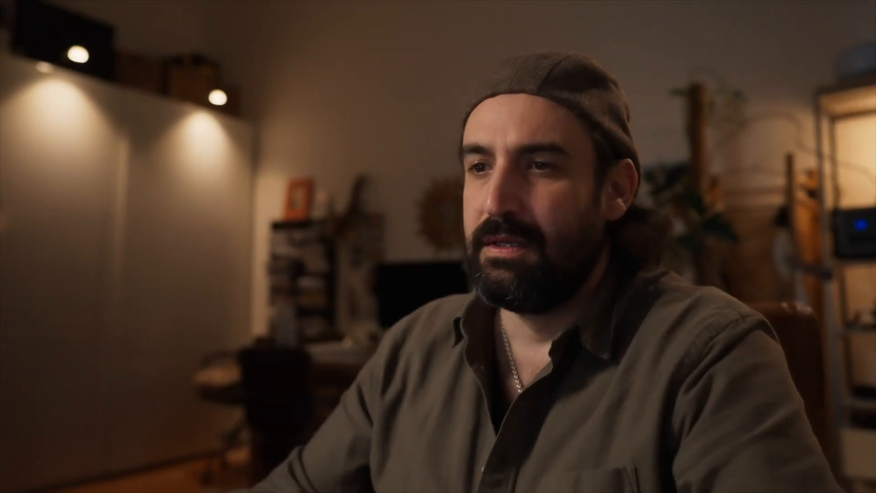
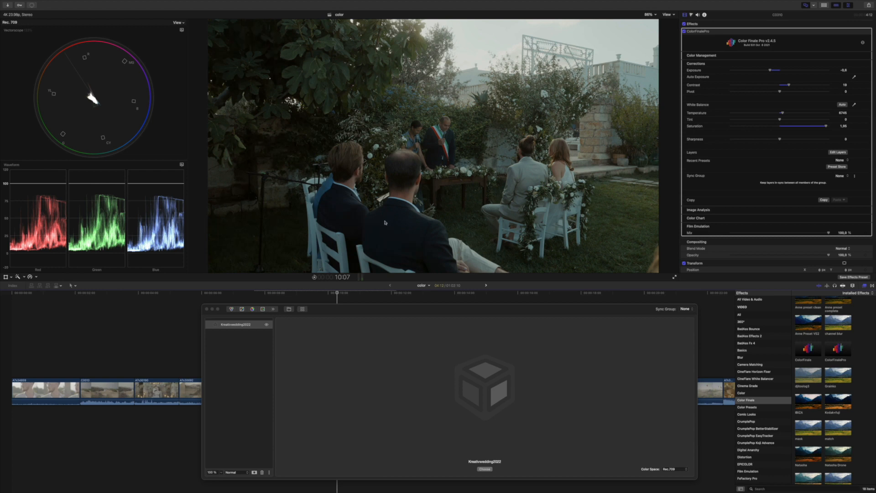
# Step: Switch the Kreativwedding2022 layer off and on repeatedly to compare the ceremony clip before and after
pyautogui.click(267, 326)
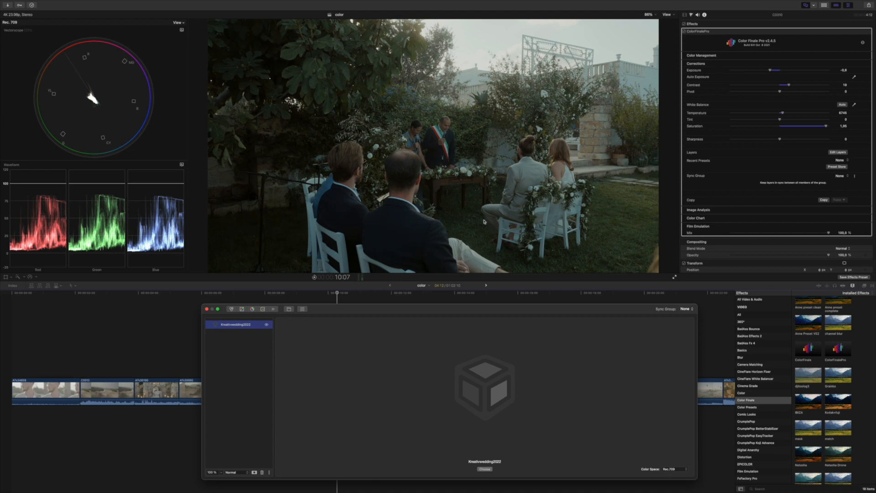
pyautogui.click(267, 325)
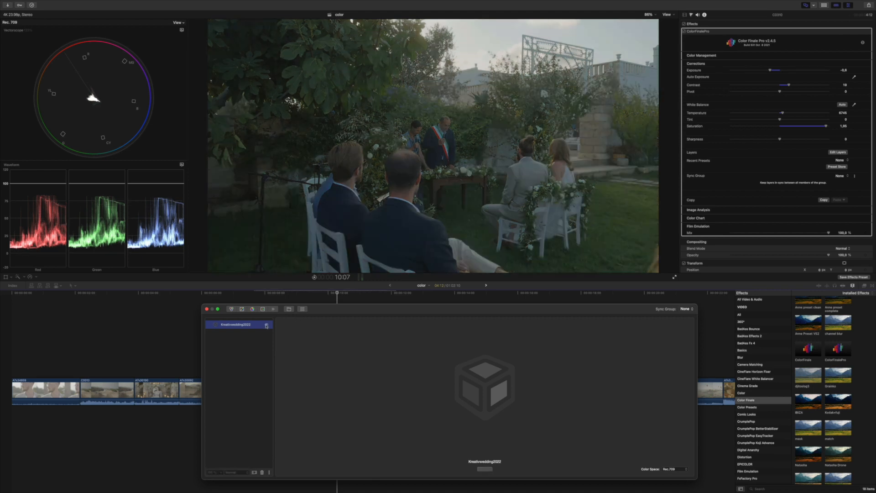
pyautogui.click(266, 325)
pyautogui.click(267, 325)
pyautogui.click(266, 325)
pyautogui.click(266, 325)
pyautogui.click(266, 326)
pyautogui.click(266, 325)
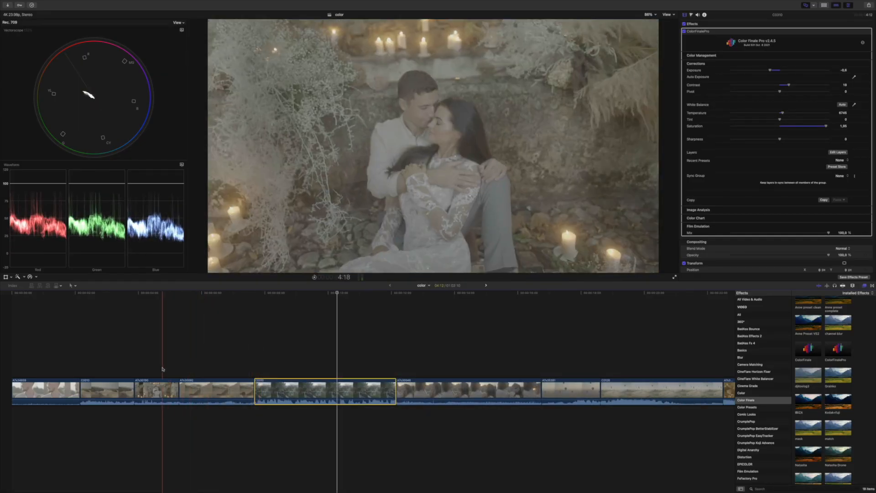
# Step: Apply a new Color Finale Pro effect to the candlelit couple clip
pyautogui.click(155, 382)
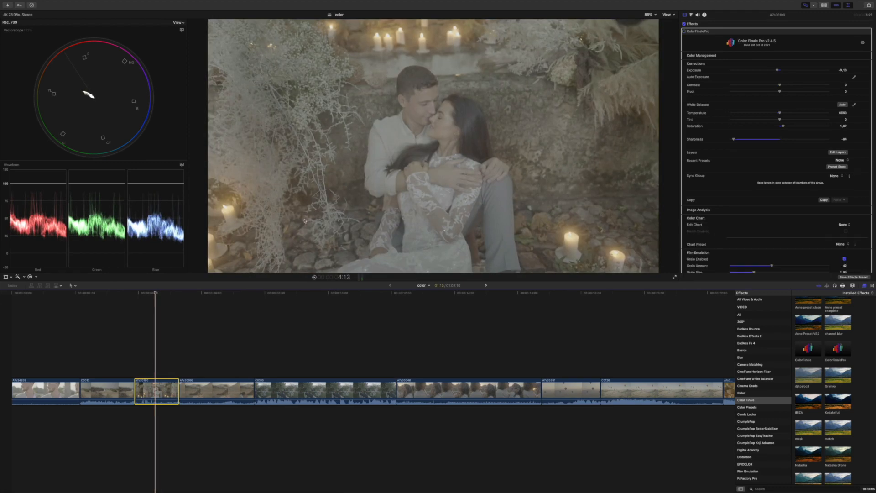
pyautogui.click(775, 32)
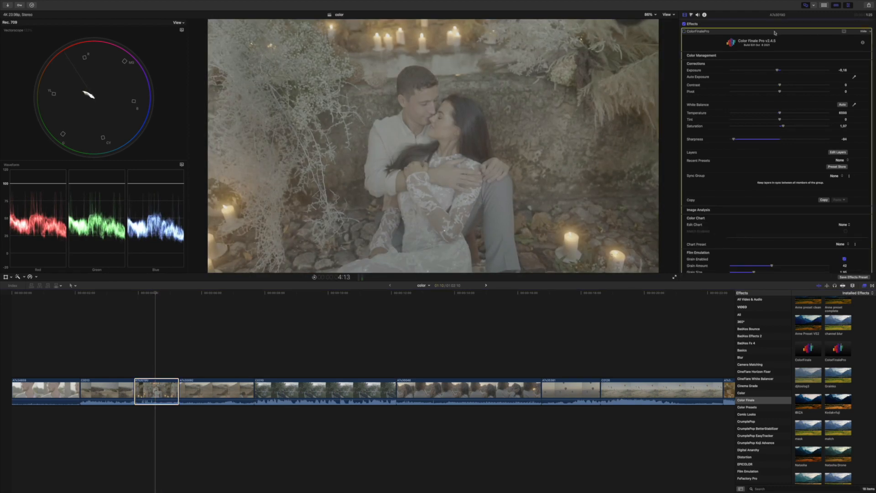
pyautogui.scroll(-15, 774, 33)
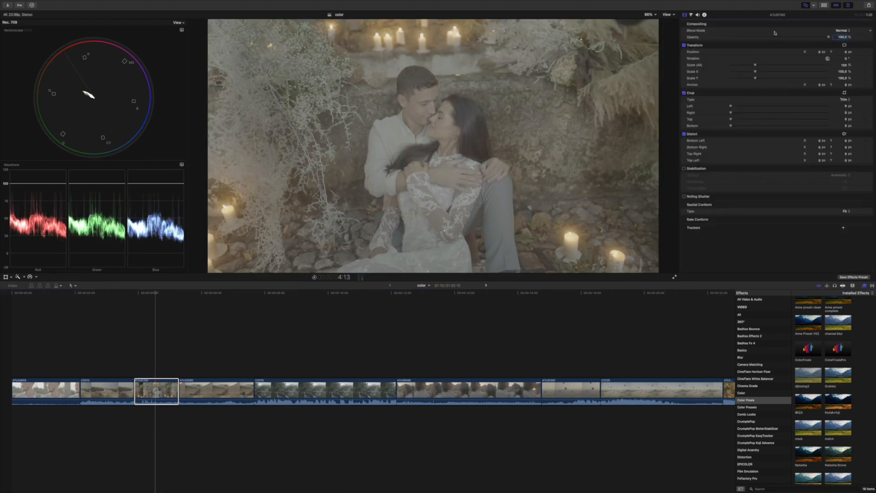
pyautogui.doubleClick(839, 350)
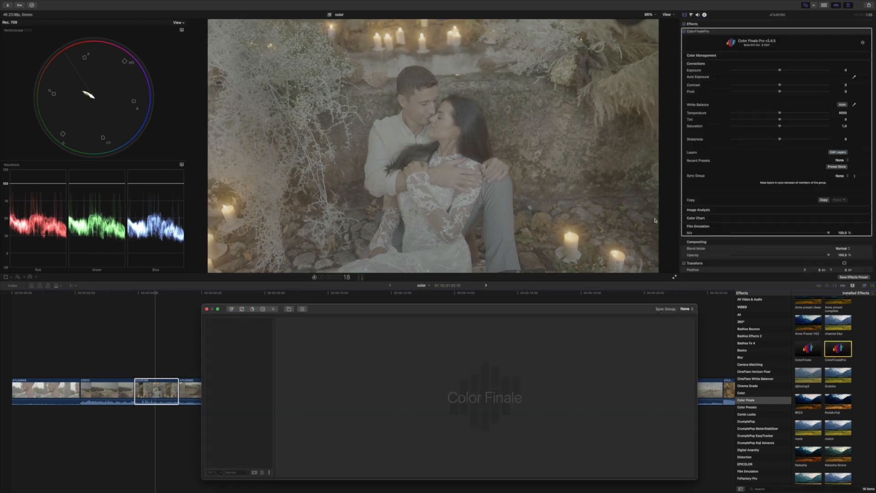
# Step: Insert the Kreativwedding2022 preset as a Color Finale layer and close the layers window
pyautogui.click(302, 309)
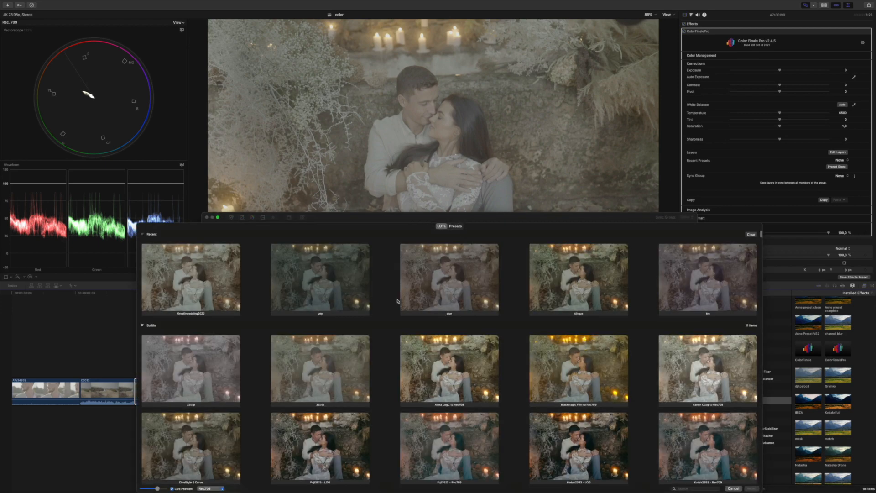
pyautogui.click(181, 288)
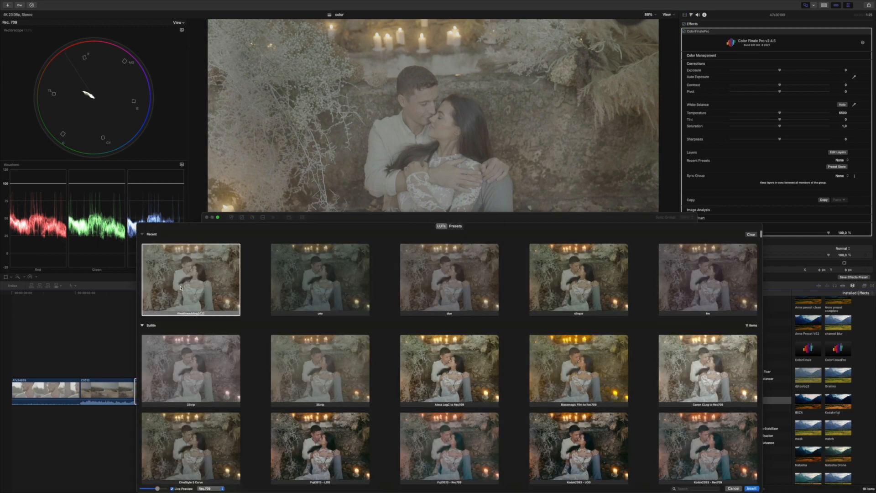
pyautogui.click(751, 488)
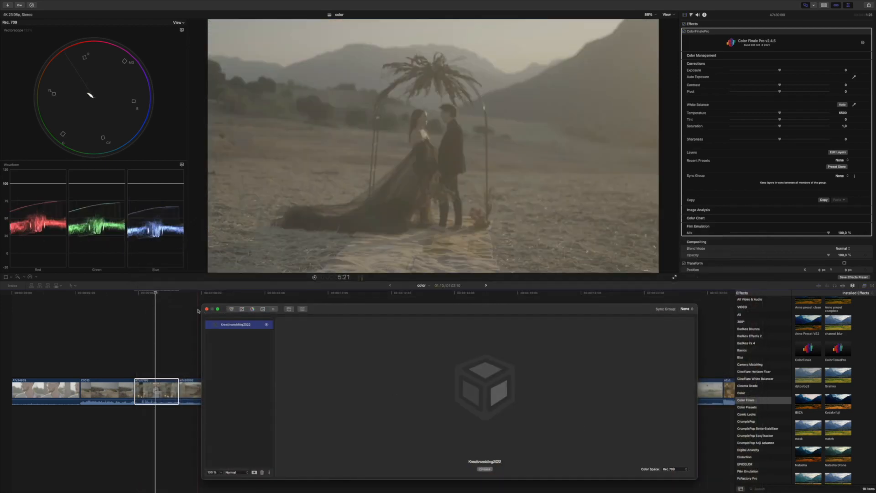
pyautogui.click(207, 309)
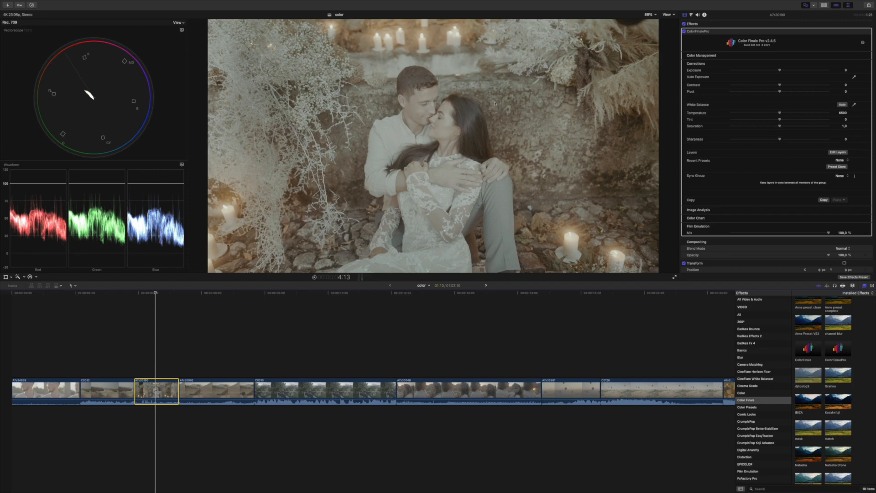
# Step: Lower exposure to about -0.58, raise saturation to 1.58, and set pivot to -4
pyautogui.moveTo(779, 71); pyautogui.dragTo(800, 85)
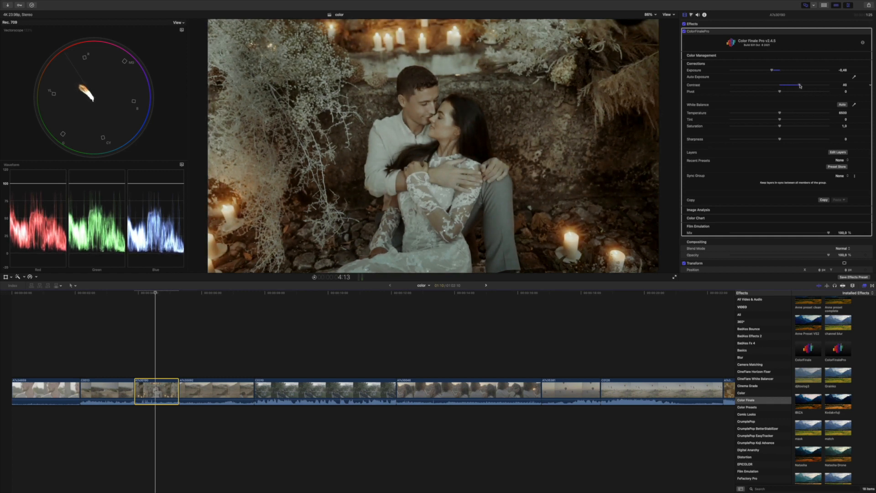
pyautogui.moveTo(779, 126)
pyautogui.mouseDown()
pyautogui.moveTo(802, 129)
pyautogui.moveTo(779, 114)
pyautogui.mouseUp()
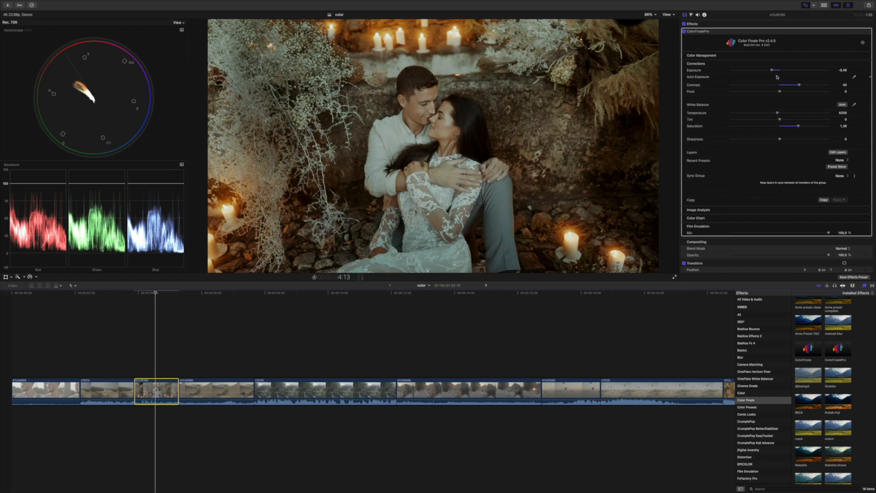
pyautogui.moveTo(771, 70); pyautogui.dragTo(771, 72)
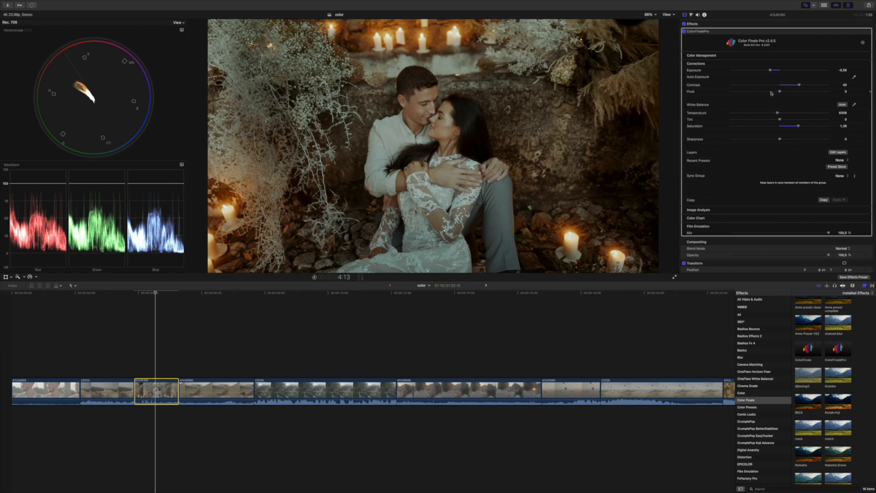
pyautogui.moveTo(779, 92); pyautogui.dragTo(778, 93)
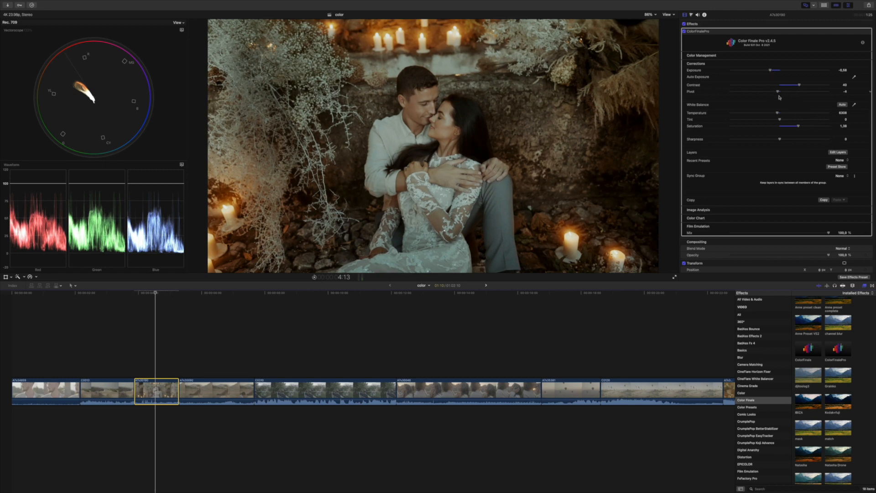
# Step: Toggle the Kreativwedding2022 layer repeatedly to compare the candlelit clip, then skim to the sunset clip
pyautogui.click(837, 152)
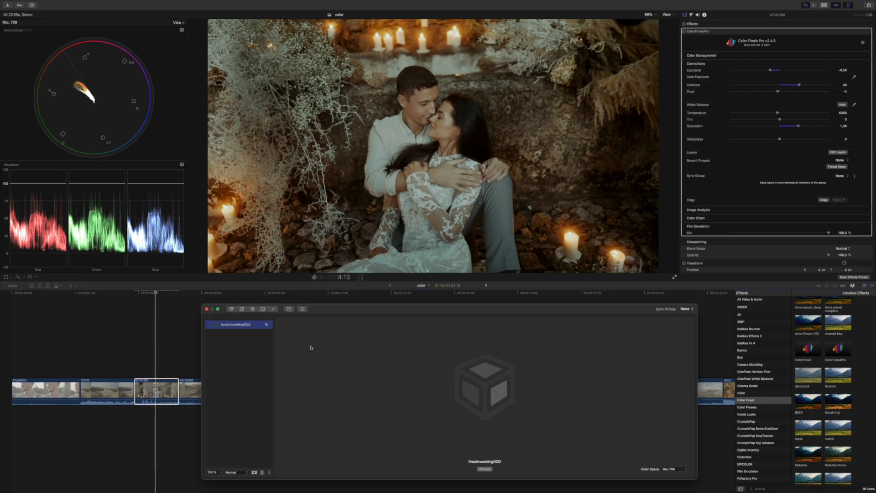
pyautogui.click(268, 326)
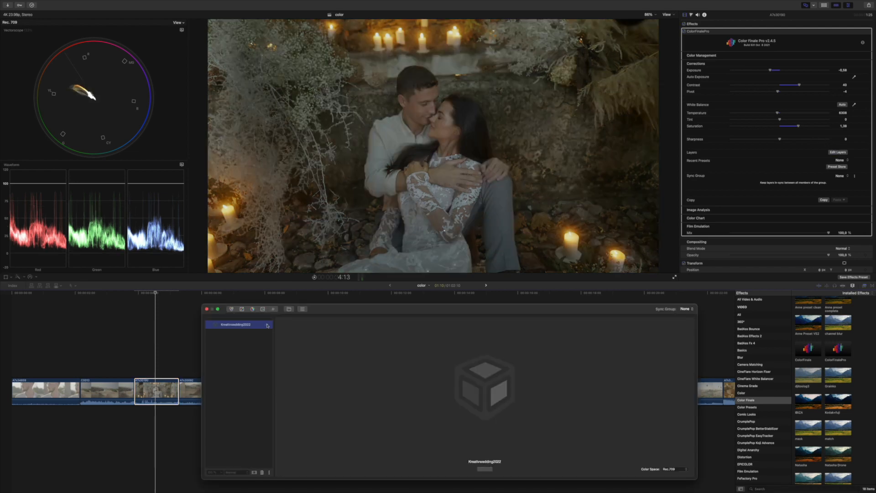
pyautogui.click(268, 325)
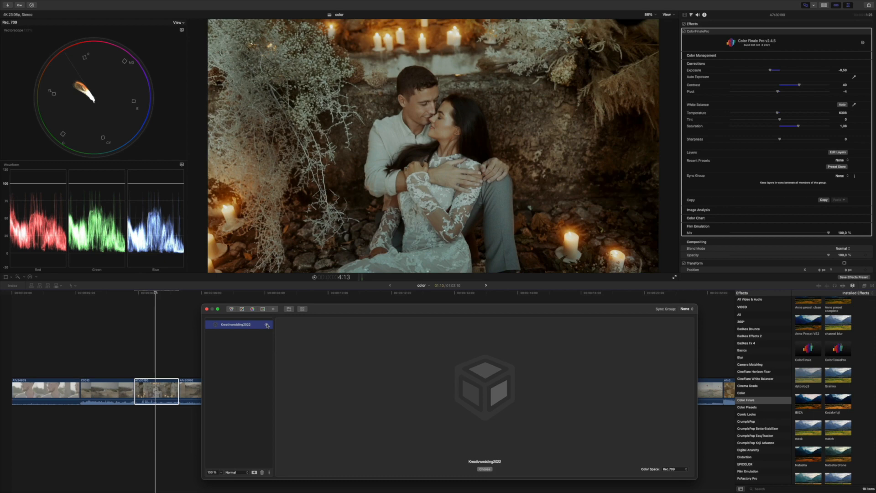
pyautogui.click(267, 326)
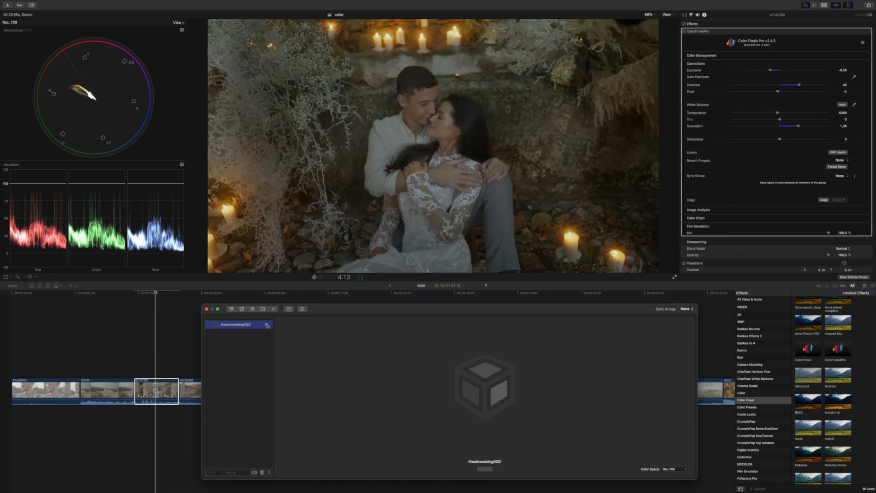
pyautogui.click(267, 326)
pyautogui.click(268, 325)
pyautogui.click(267, 325)
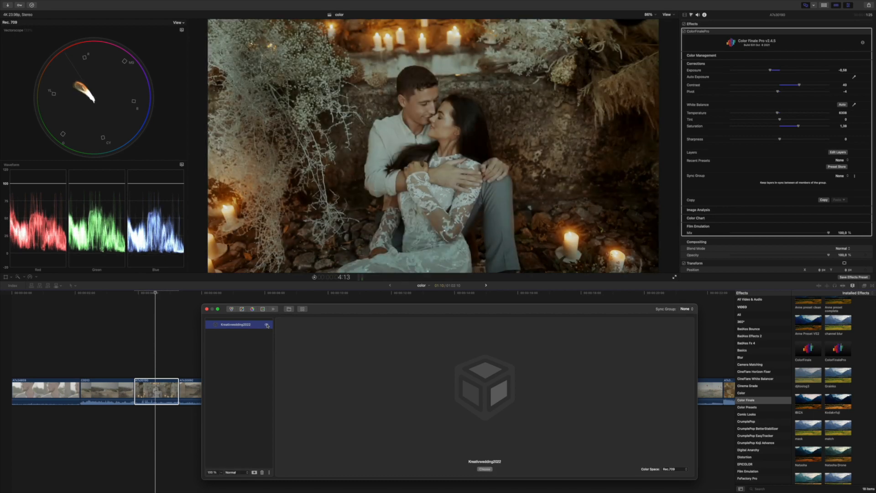
pyautogui.click(267, 326)
pyautogui.click(267, 326)
pyautogui.click(206, 309)
pyautogui.hscroll(5, 401, 346)
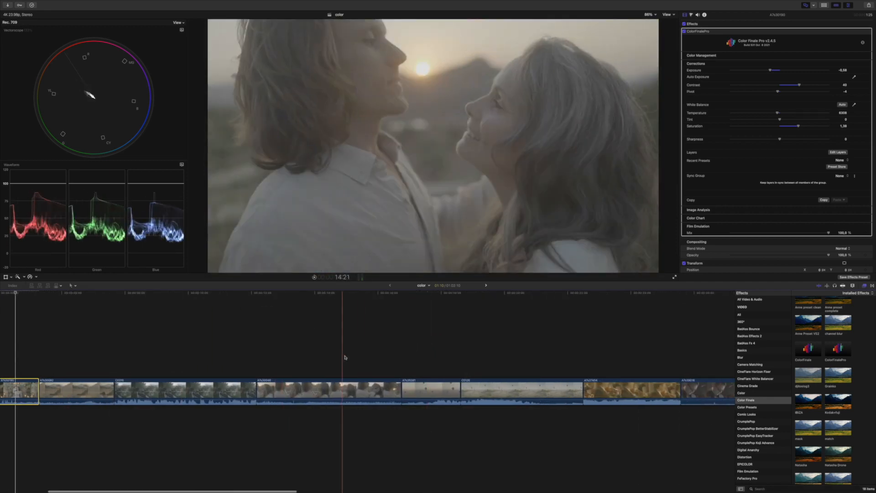
# Step: Apply Color Finale Pro to the kissing couple clip with the Kreativwedding2022 LUT as its layer
pyautogui.press('c')
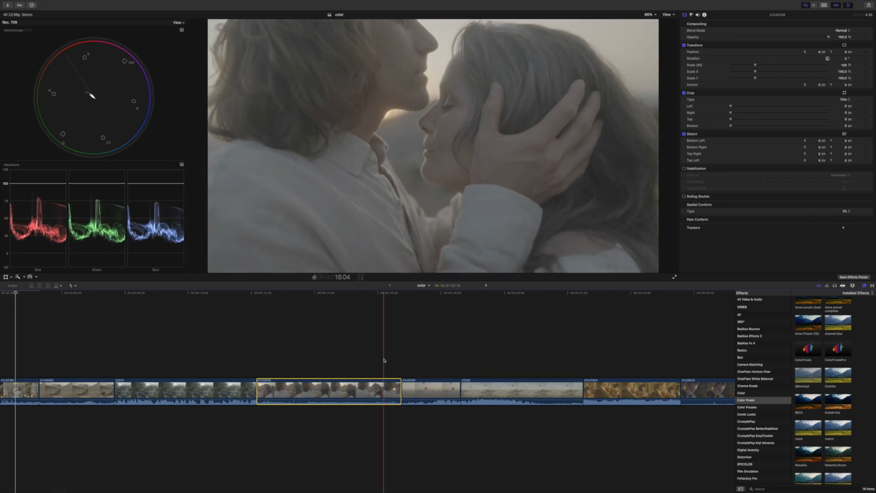
pyautogui.click(384, 360)
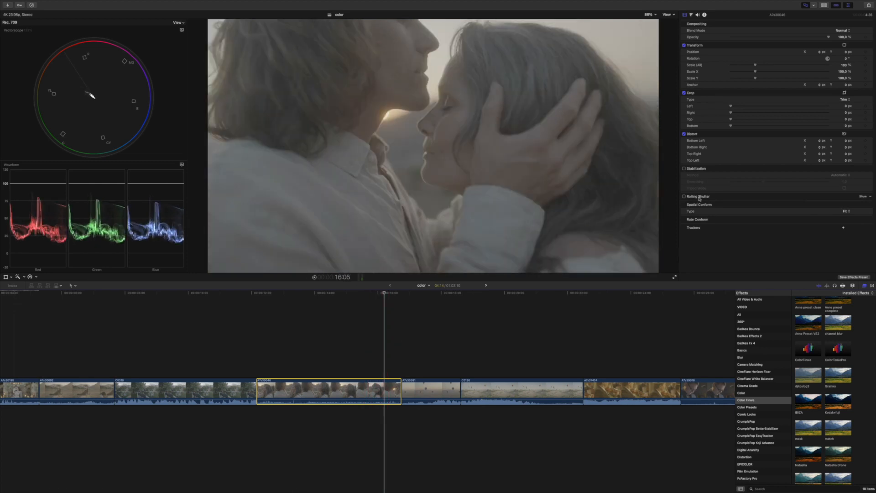
pyautogui.doubleClick(838, 349)
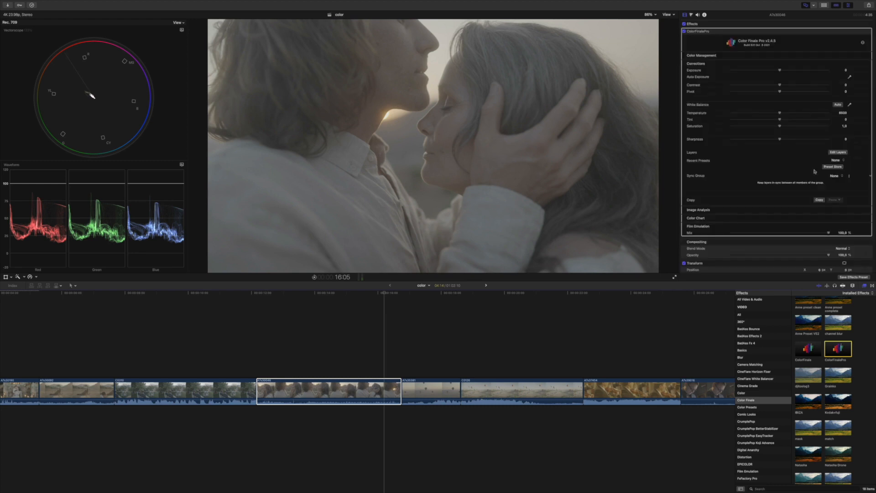
pyautogui.click(838, 152)
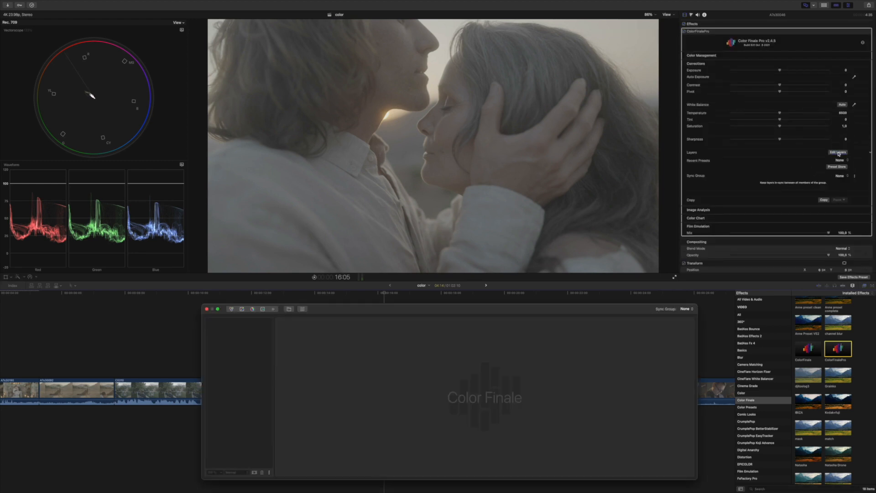
pyautogui.click(289, 309)
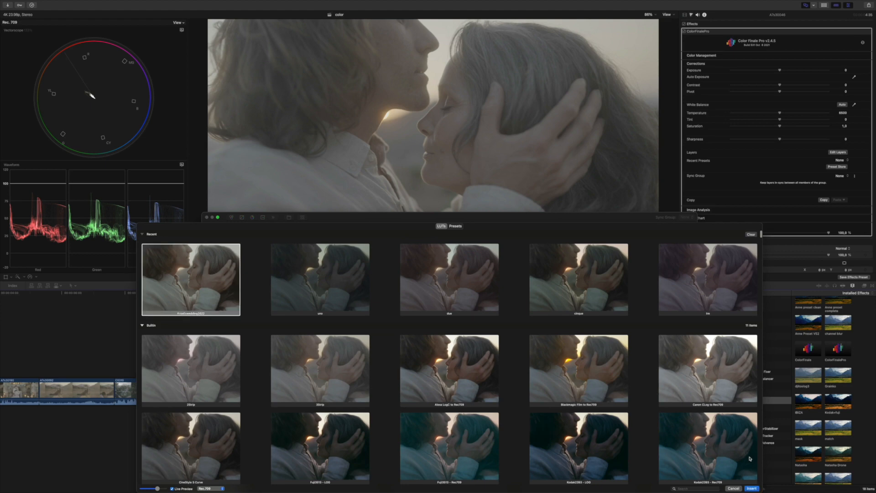
pyautogui.click(751, 488)
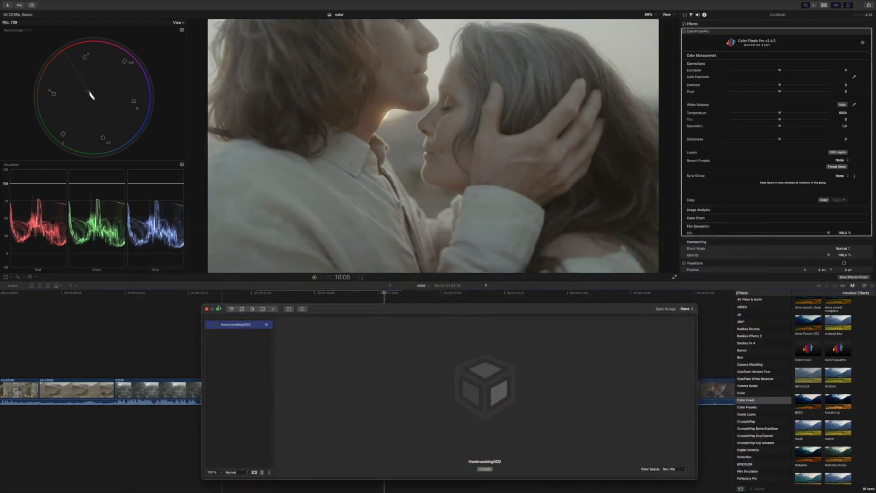
pyautogui.click(207, 309)
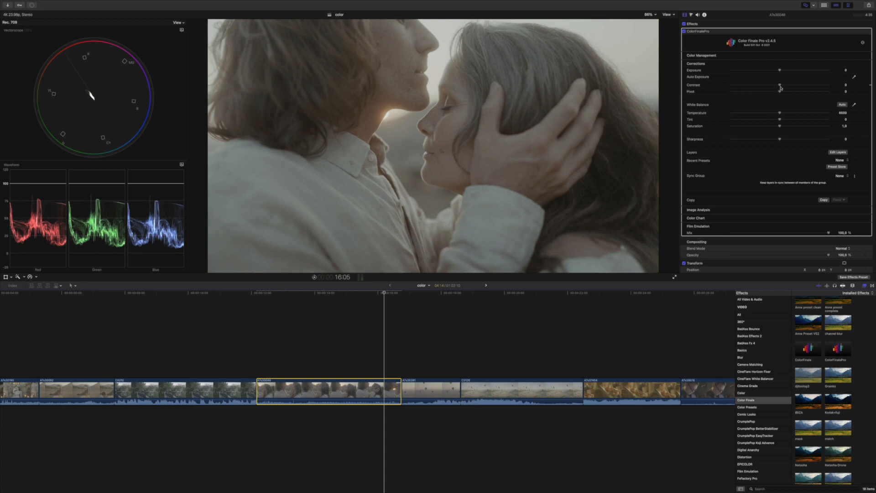
# Step: Raise contrast to 21 and saturation to 1,35, and lower exposure to -0,23
pyautogui.moveTo(780, 87); pyautogui.dragTo(794, 87)
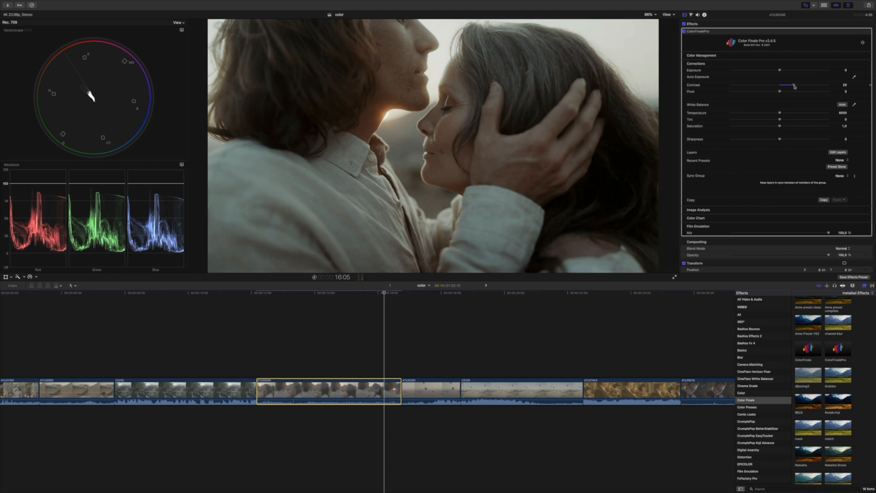
pyautogui.moveTo(780, 129); pyautogui.dragTo(798, 128)
pyautogui.moveTo(779, 70); pyautogui.dragTo(777, 72)
# Step: Set sharpness to -96 and add Film Emulation grain with amount 44
pyautogui.scroll(-2, 775, 182)
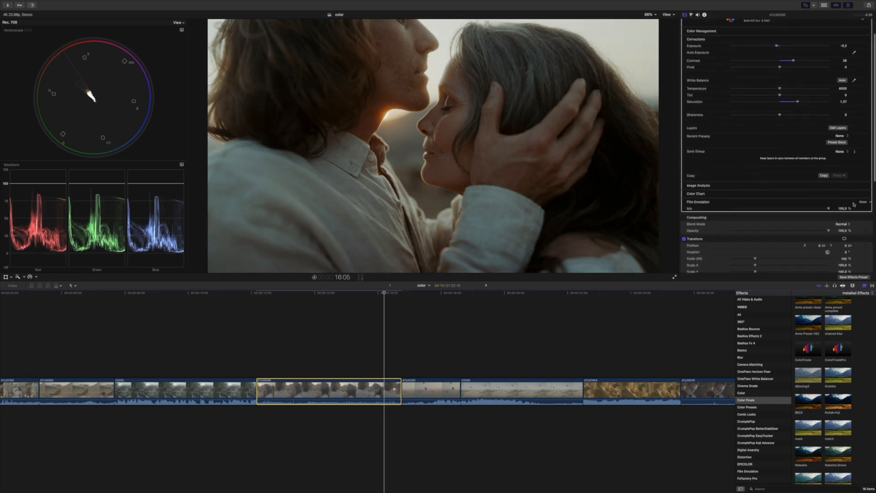
pyautogui.click(860, 202)
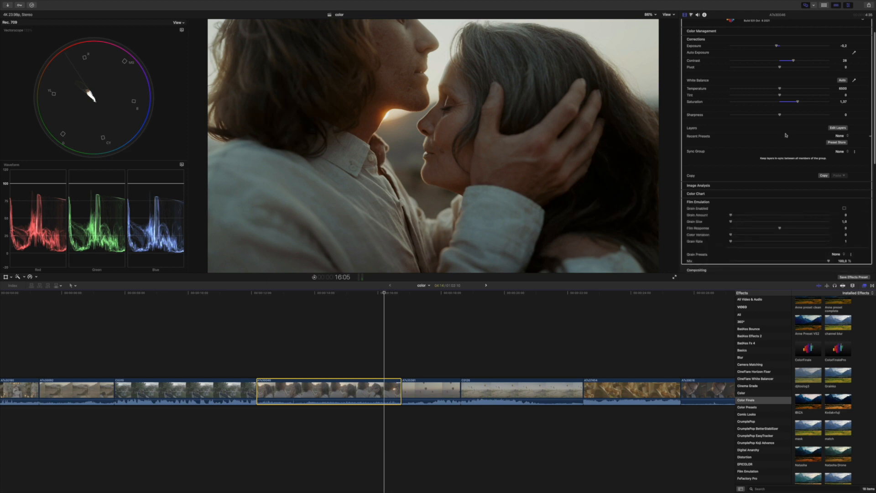
pyautogui.moveTo(780, 115); pyautogui.dragTo(732, 114)
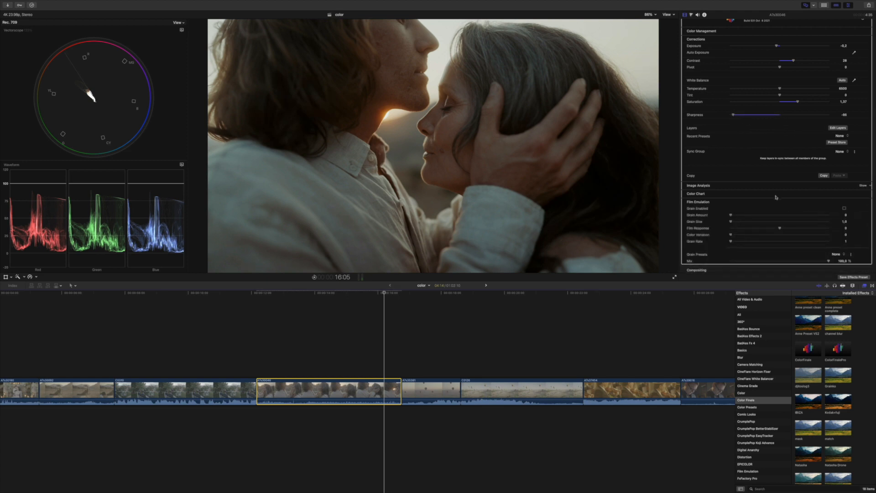
pyautogui.moveTo(797, 216); pyautogui.dragTo(843, 238)
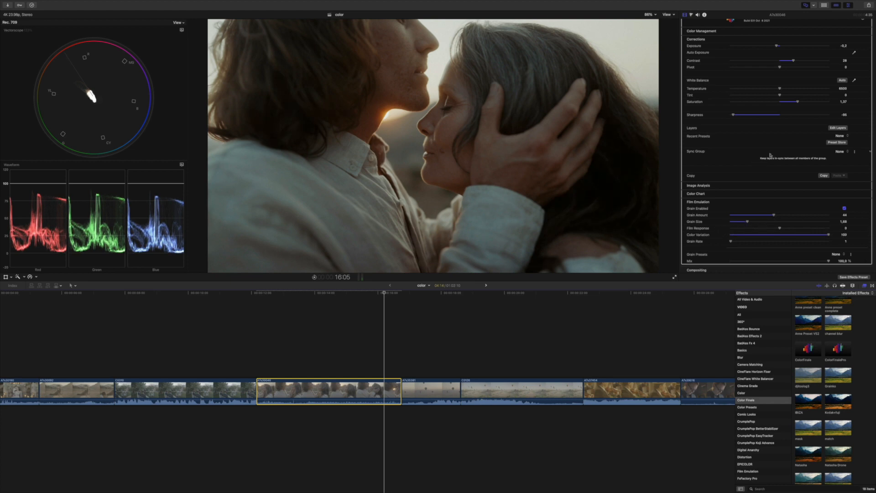
# Step: Switch the Color Finale Pro effect off and on twice to compare the kissing clip with its original footage
pyautogui.scroll(2, 748, 112)
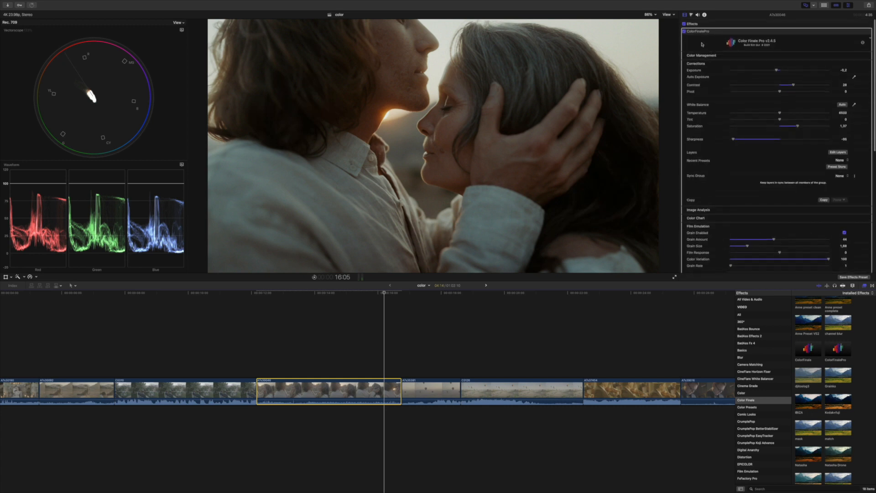
pyautogui.click(684, 32)
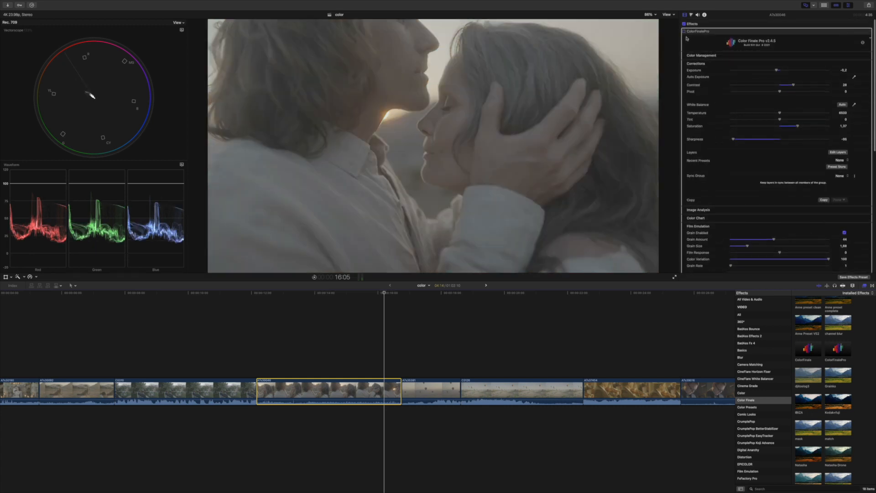
pyautogui.click(684, 31)
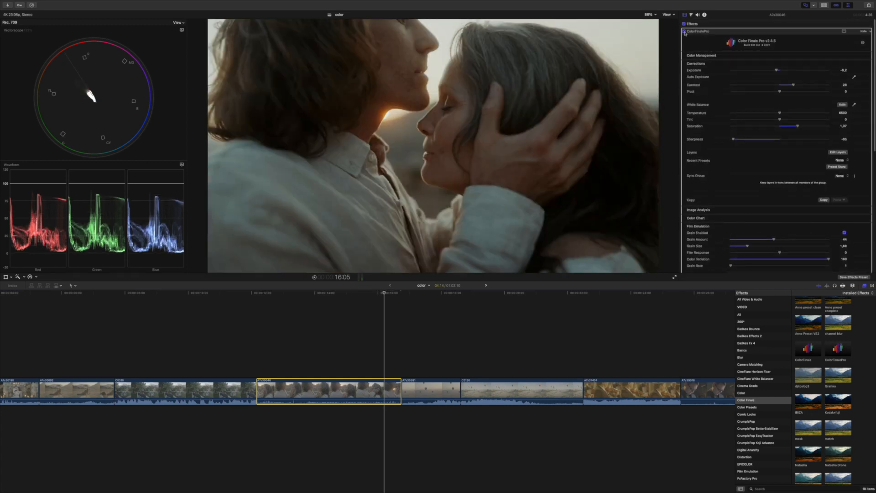
pyautogui.click(684, 32)
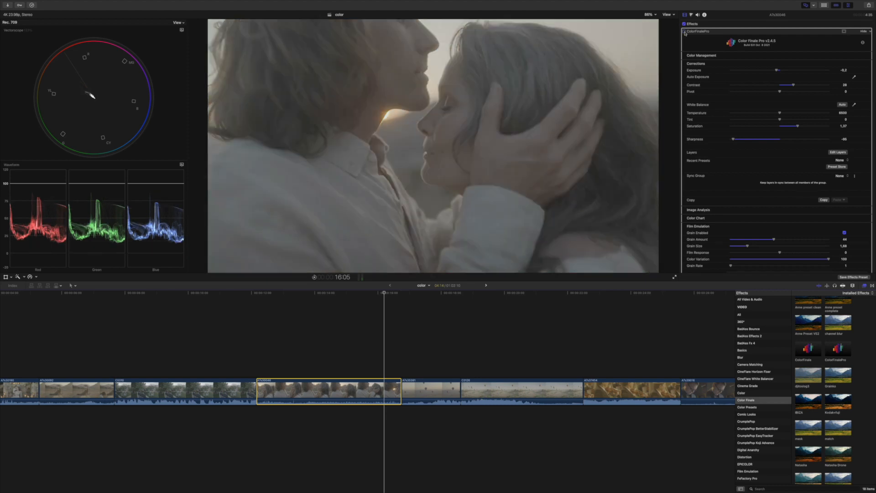
pyautogui.click(684, 32)
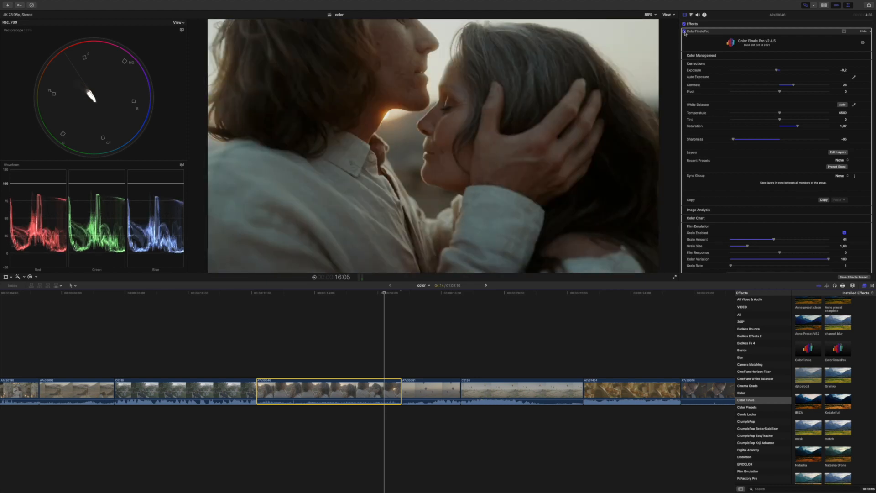
# Step: Hide and re-show the Kreativwedding2022 LUT layer in the layers editor to compare
pyautogui.click(836, 153)
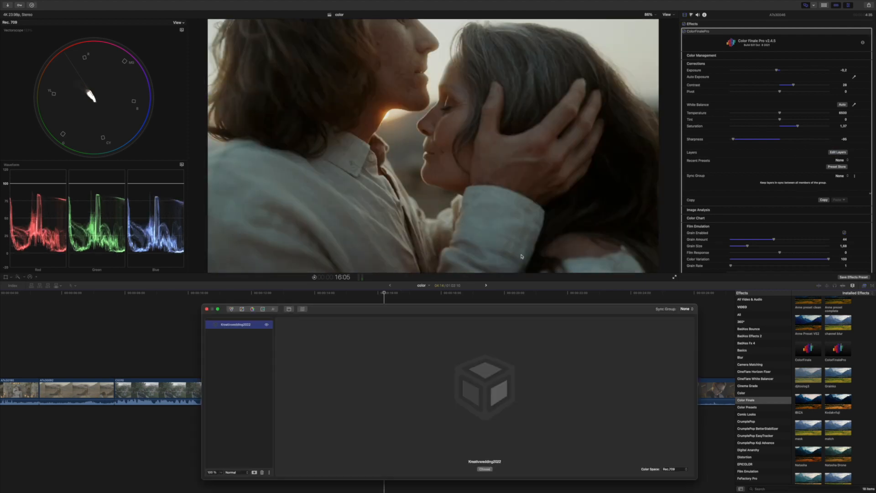
pyautogui.click(267, 325)
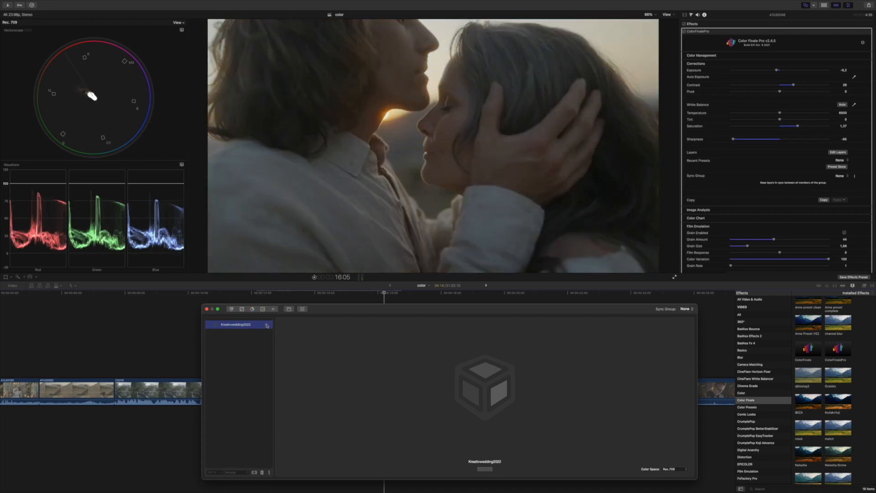
pyautogui.click(267, 325)
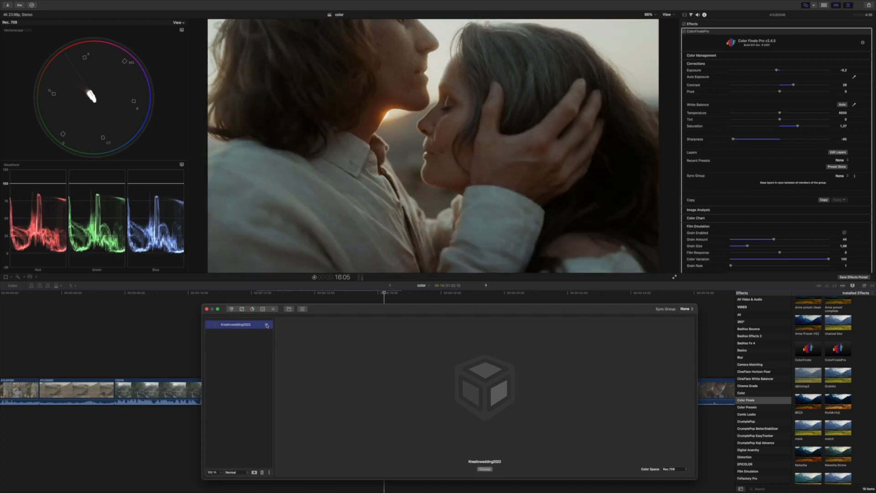